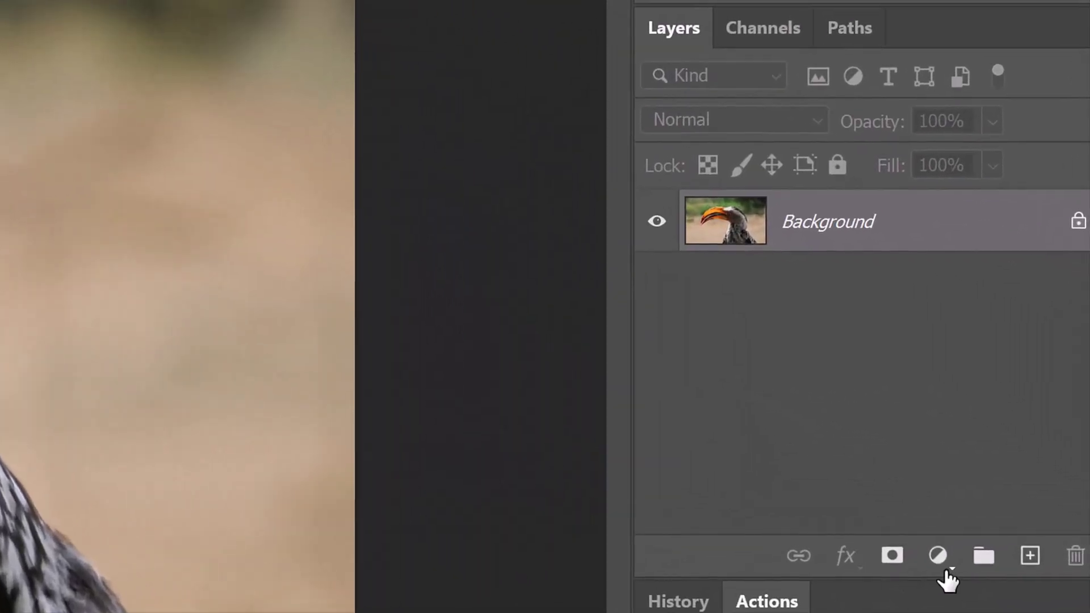
- Add a new Layer 1 above the hornbill photo and fill it with white
left_click(1030, 557)
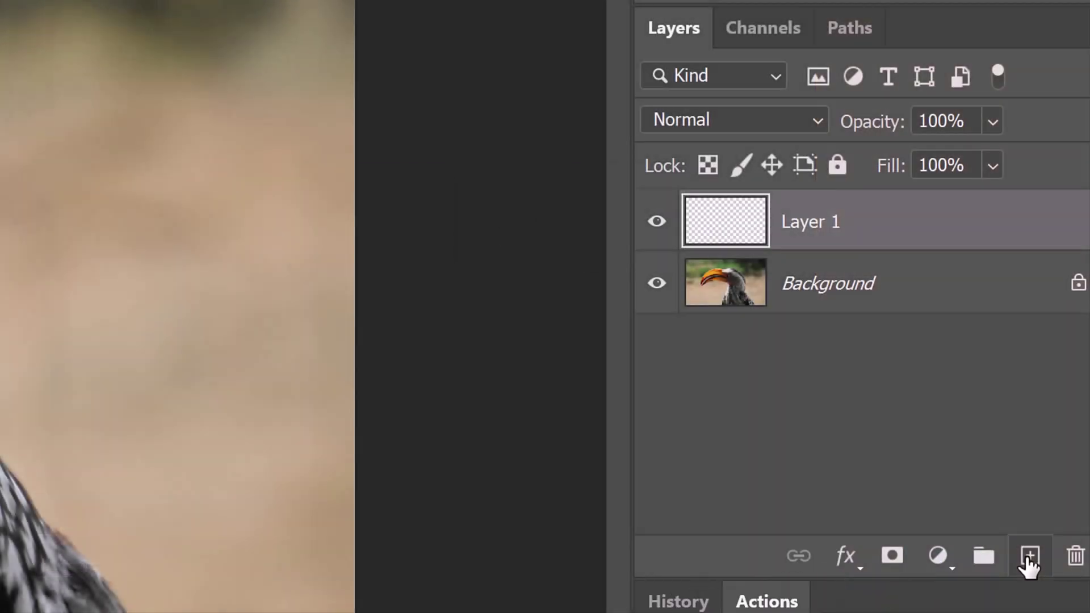
key("ctrl+Delete")
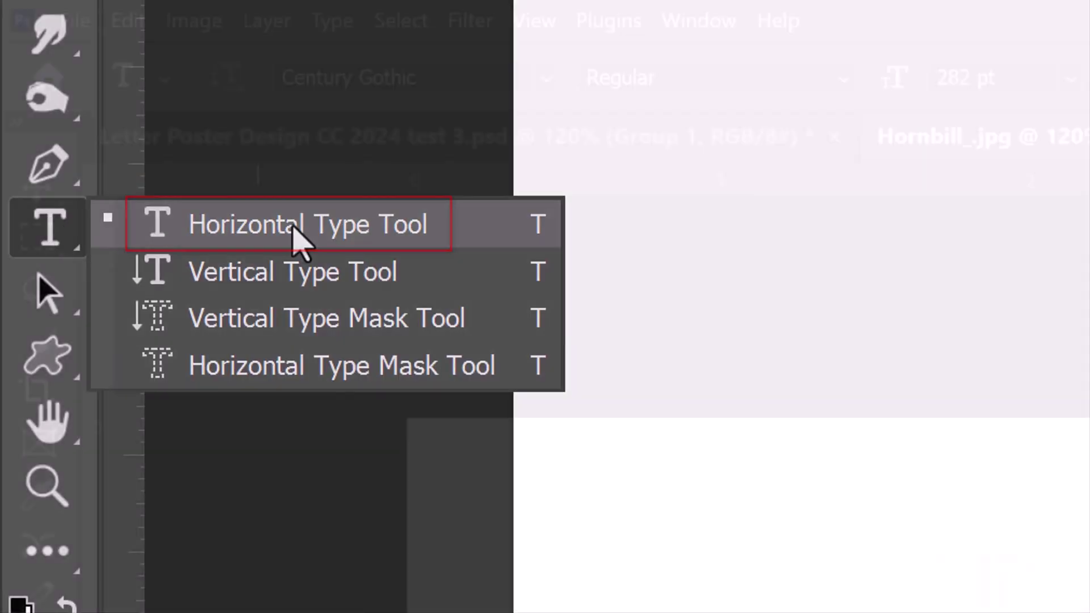
- Type a black 'H' in American Captain 282 pt and move it to the canvas centre
left_click(295, 238)
left_click(444, 77)
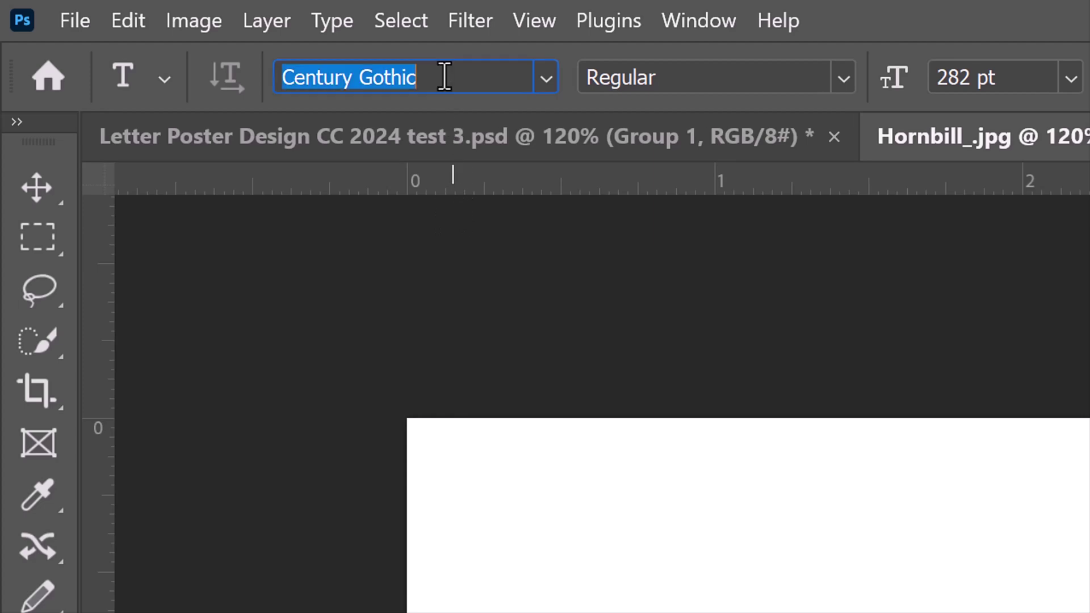
type("AMERIC")
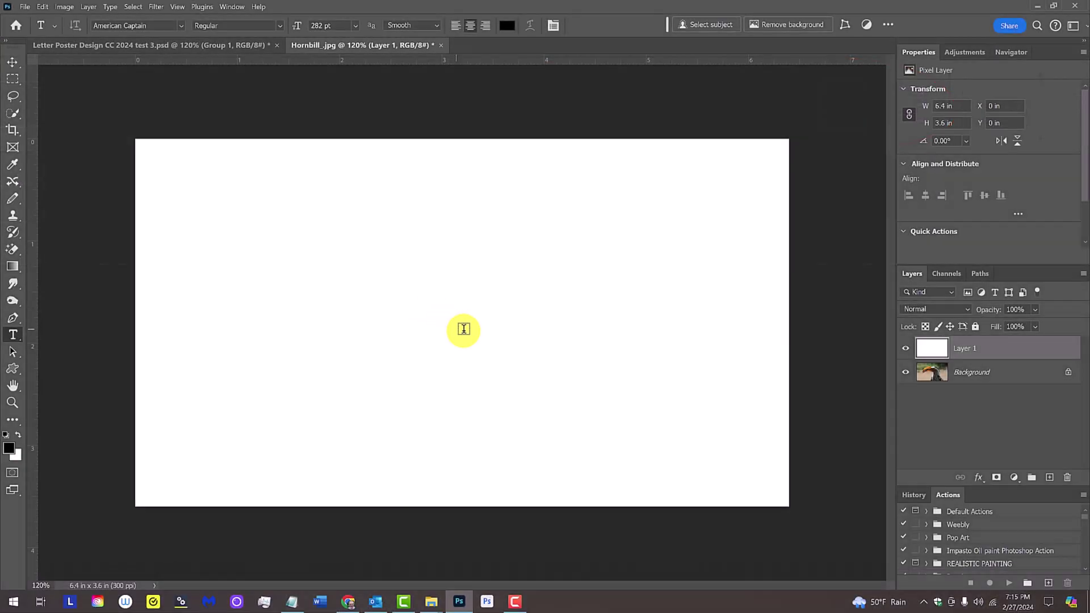
left_click(464, 329)
type("H")
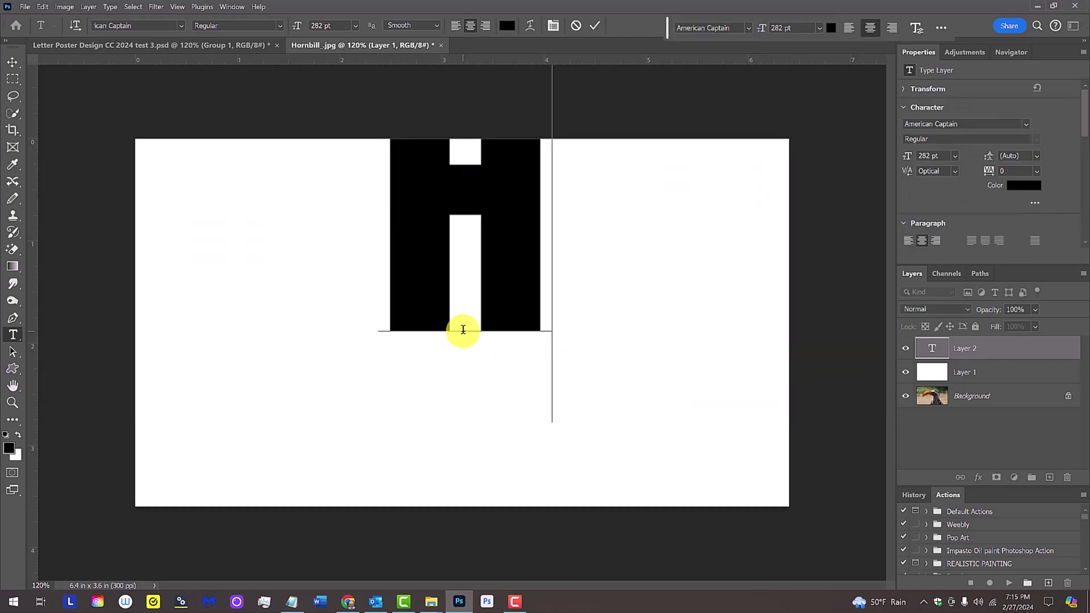
left_click(12, 63)
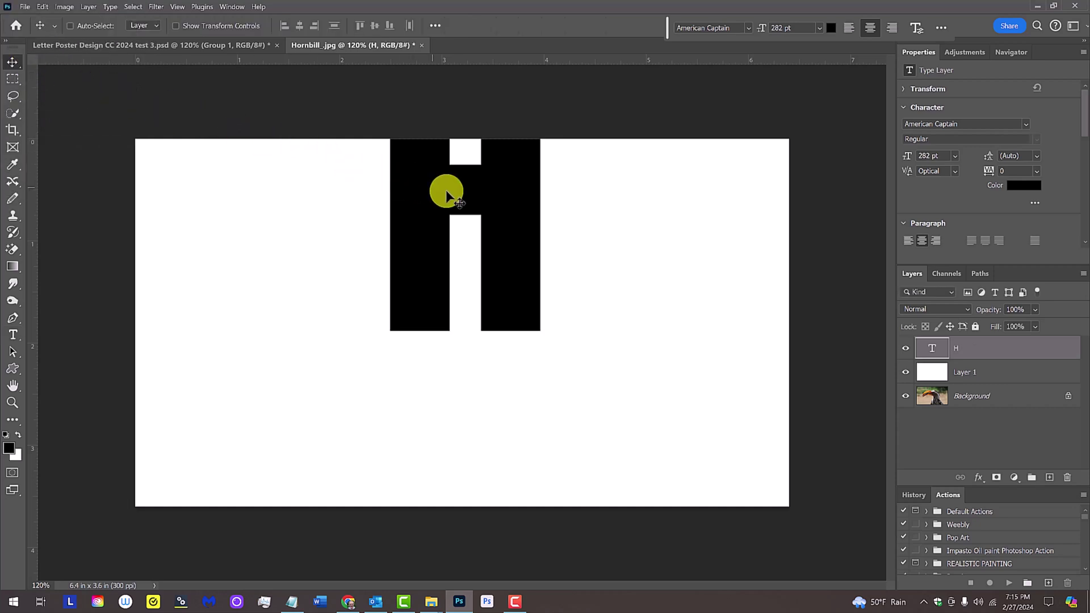
left_click_drag(506, 207, 510, 340)
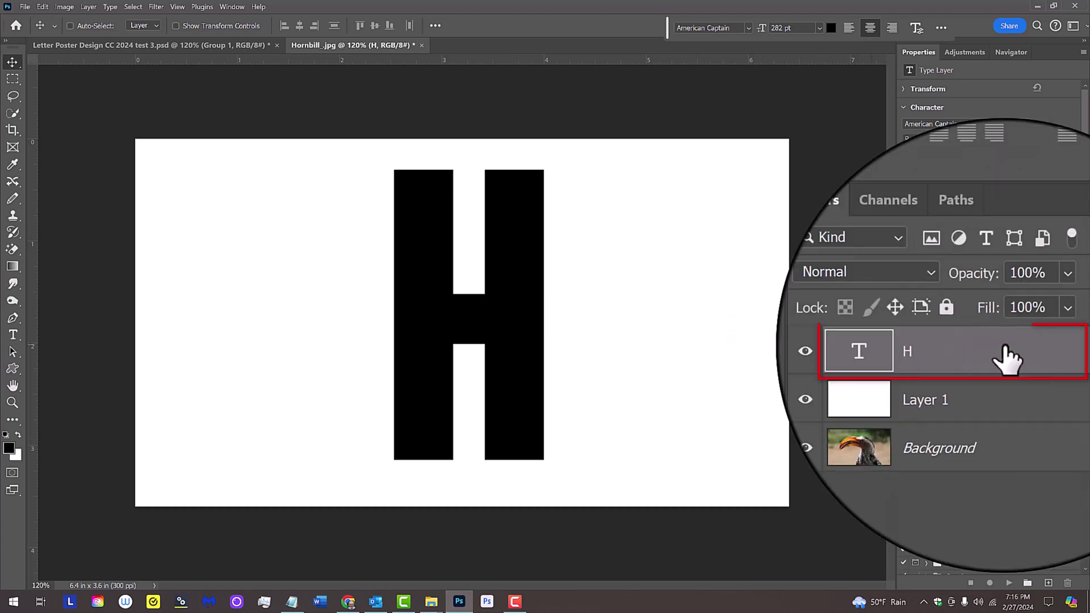
- Give the H layer a 15 px Outside stroke in yellow ffcc00
double_click(1000, 348)
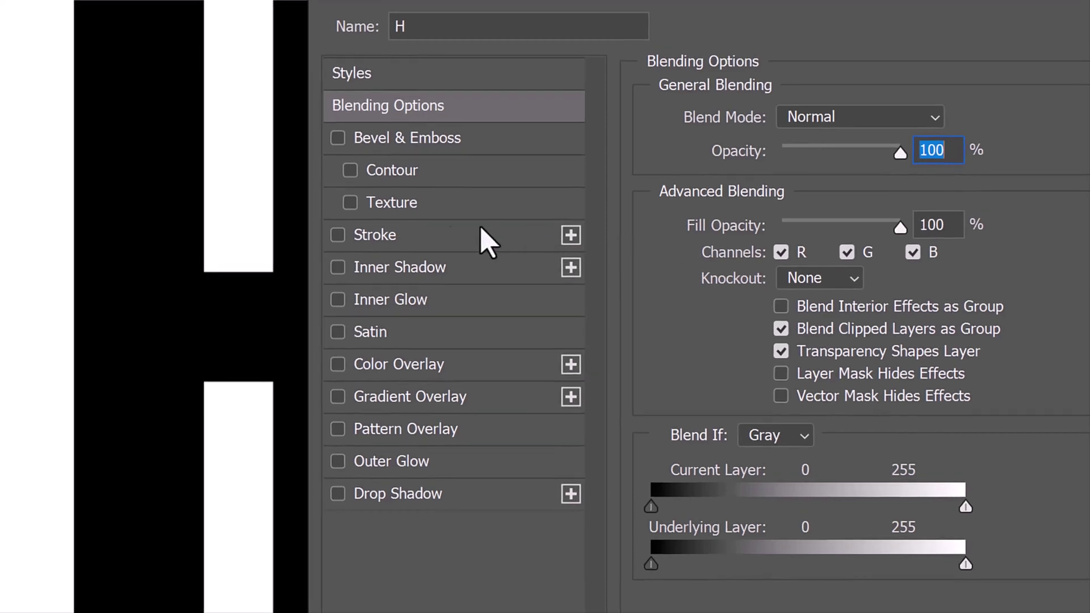
left_click(380, 236)
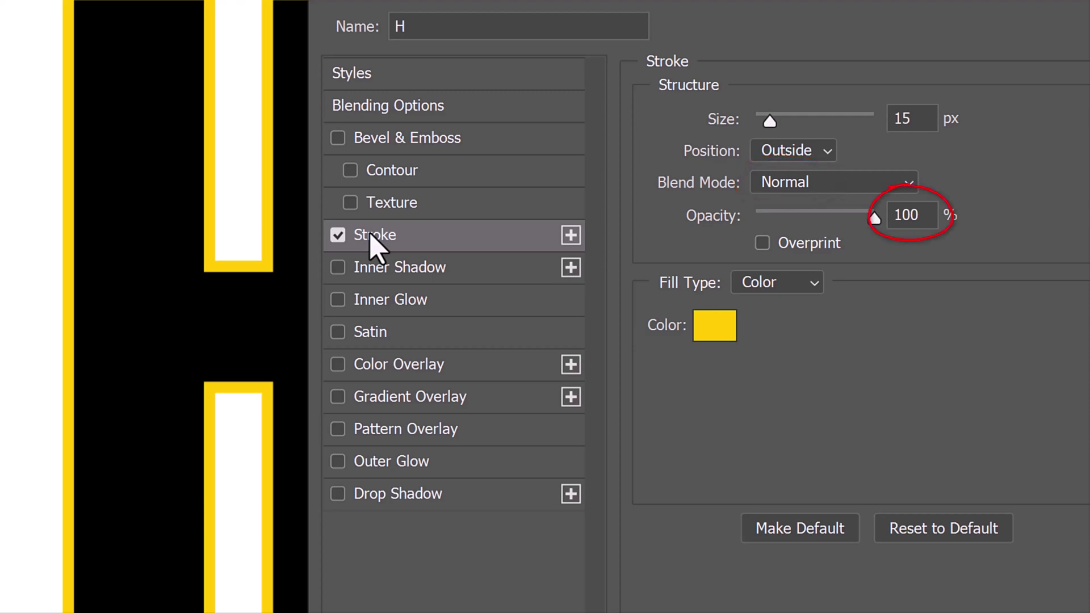
left_click(711, 329)
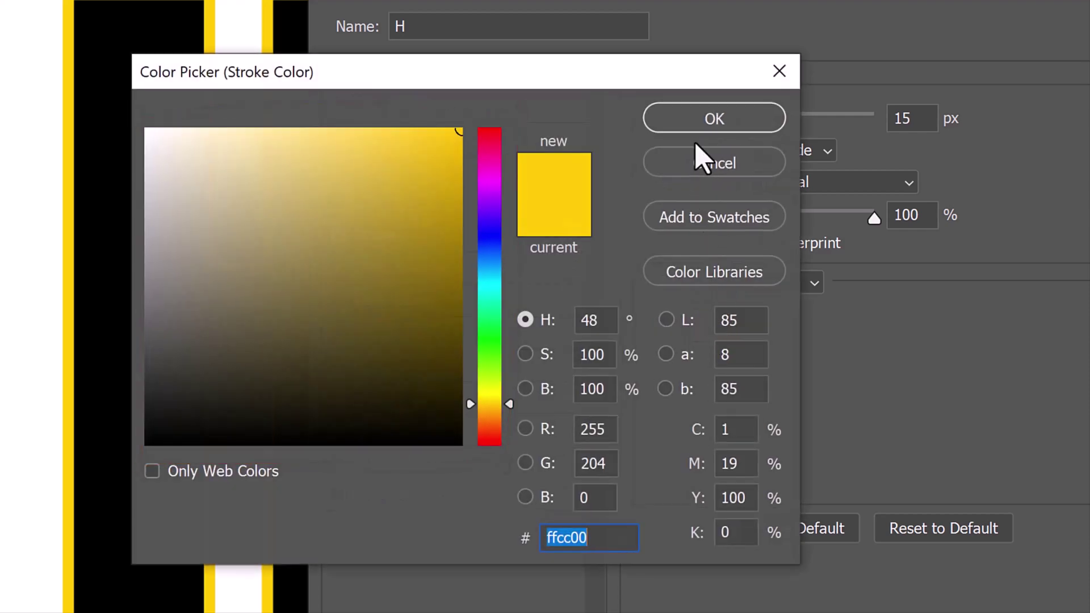
left_click(691, 120)
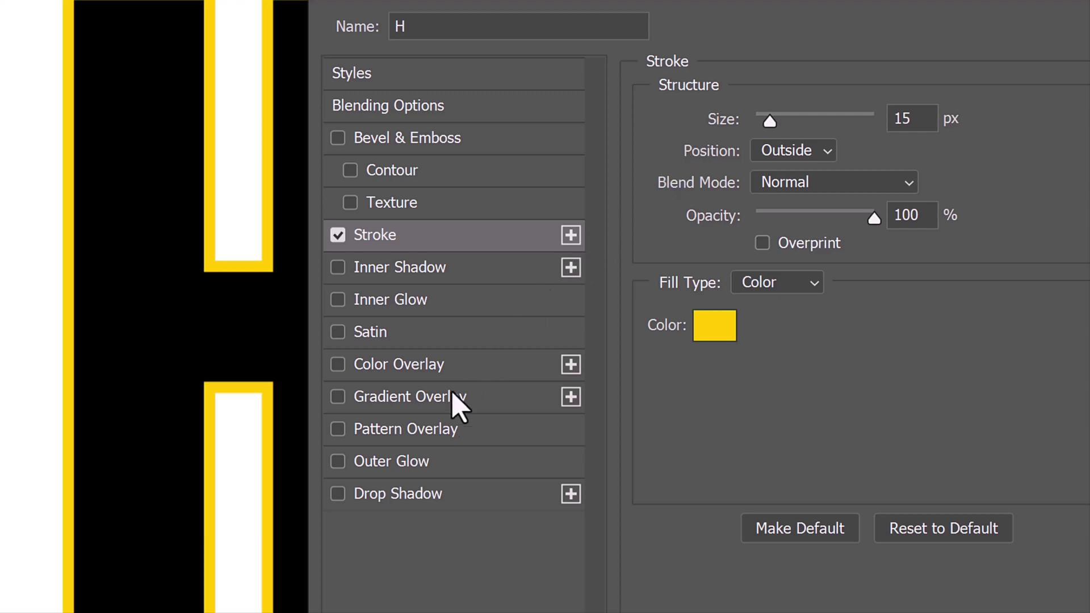
- Add a 30% Multiply drop shadow at 132°, 60 px distance, 30 px size, and apply the style
left_click(388, 494)
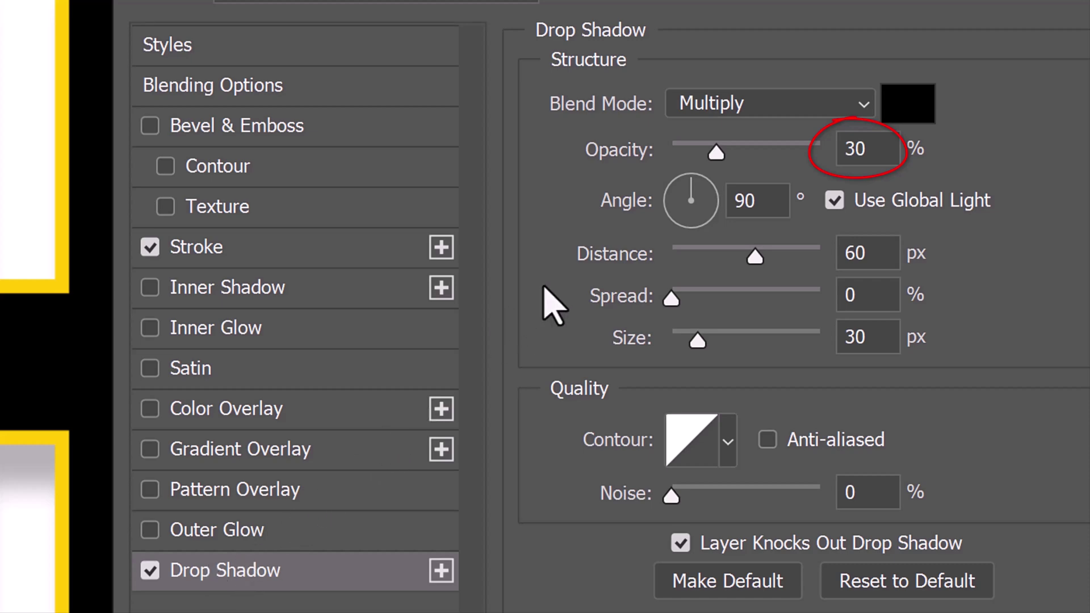
left_click_drag(689, 178, 673, 179)
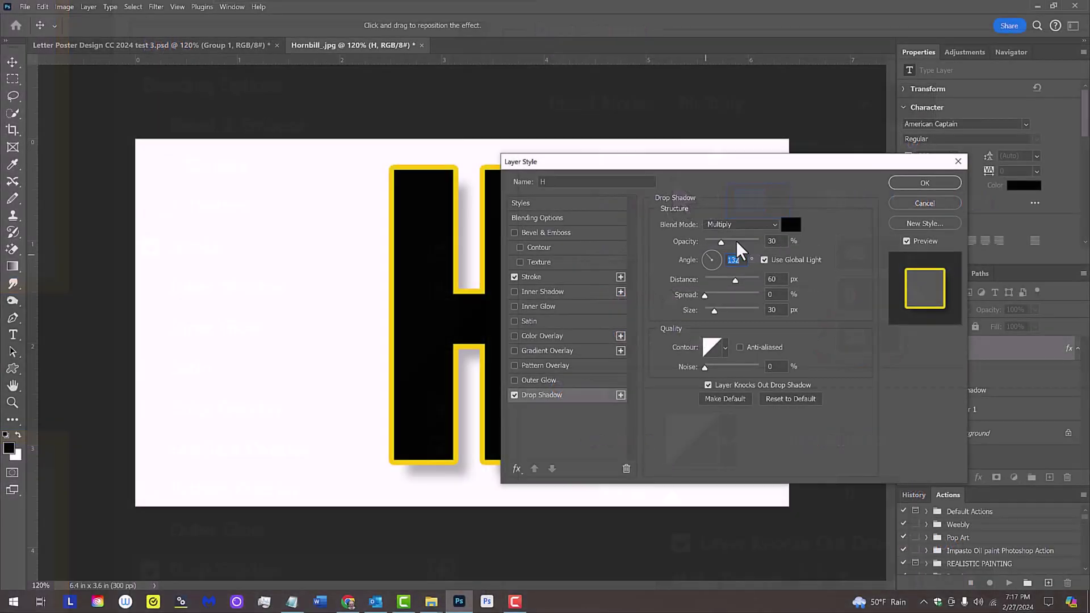
left_click(916, 185)
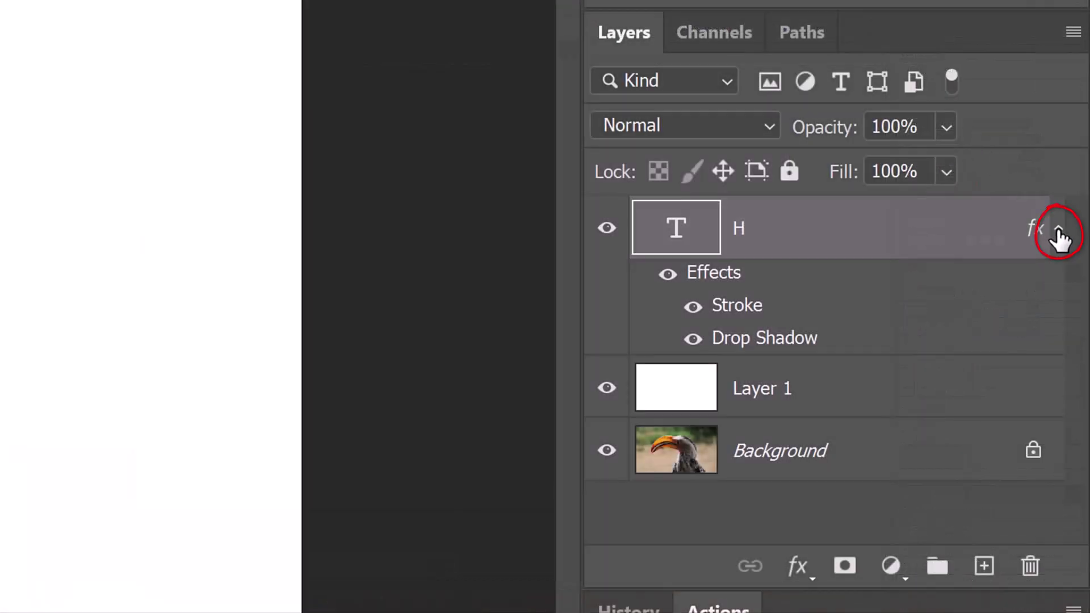
- Unlock the hornbill Background as Layer 0 and move it to the top of the stack
left_click(1058, 230)
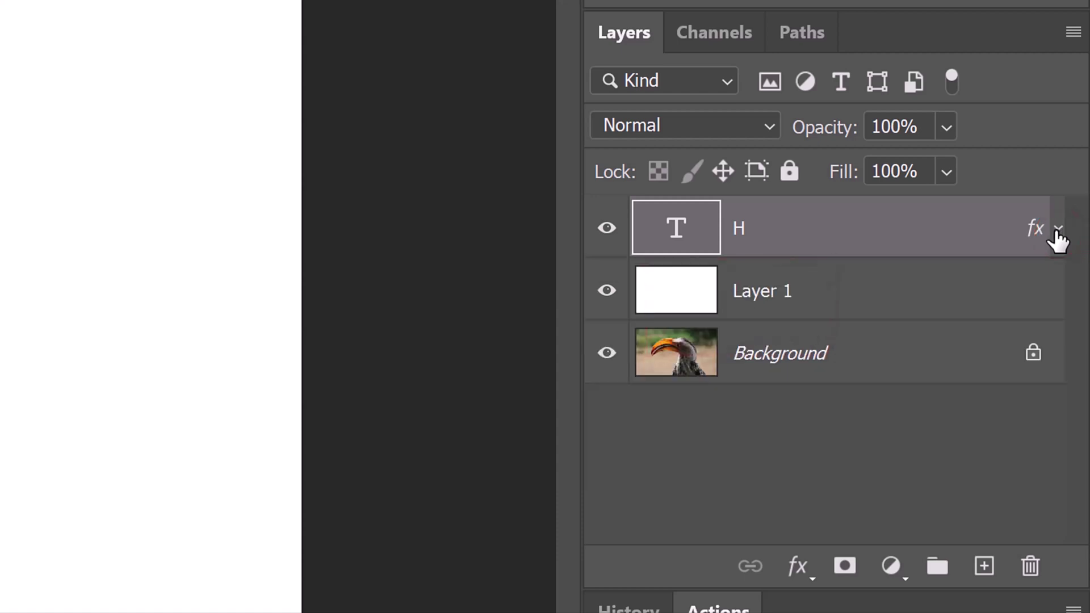
left_click(1033, 356)
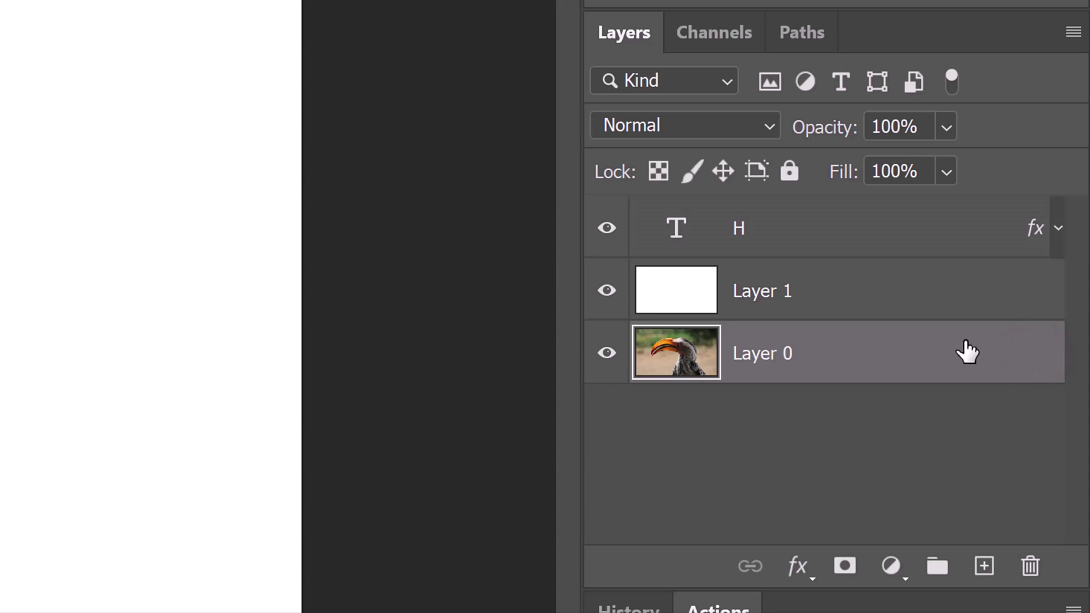
left_click_drag(677, 358, 680, 219)
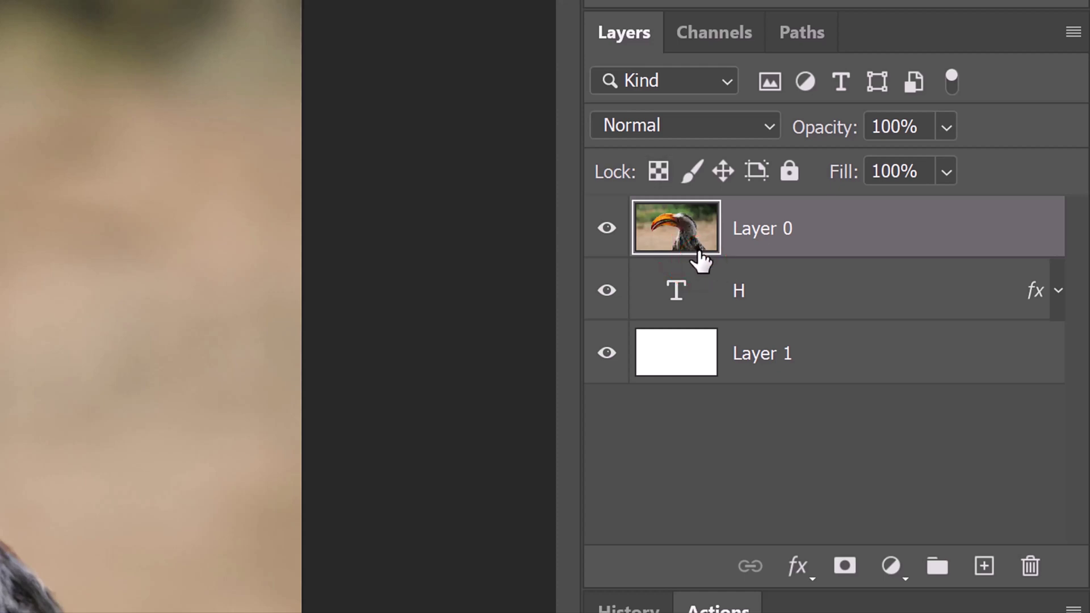
- Clip Layer 0 into the H text layer as a clipping mask
key("alt")
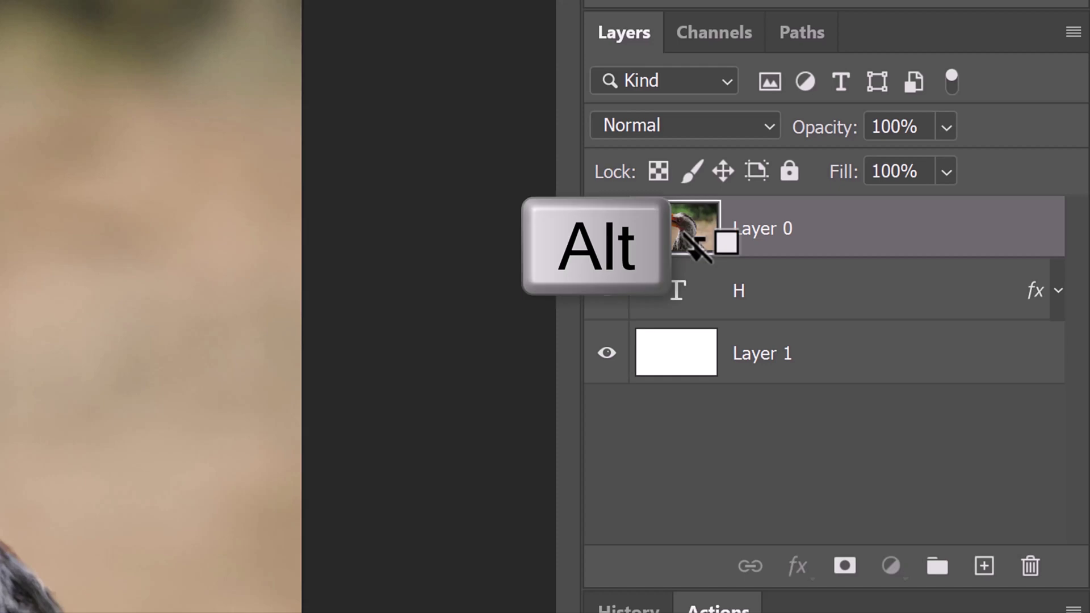
left_click(689, 238, "alt")
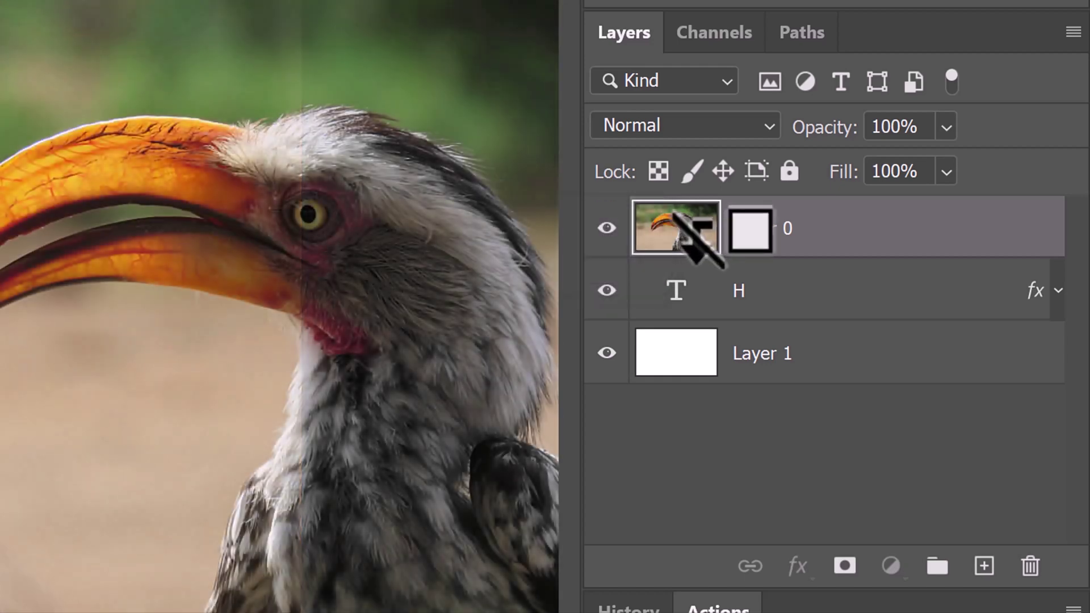
left_click(689, 241, "alt")
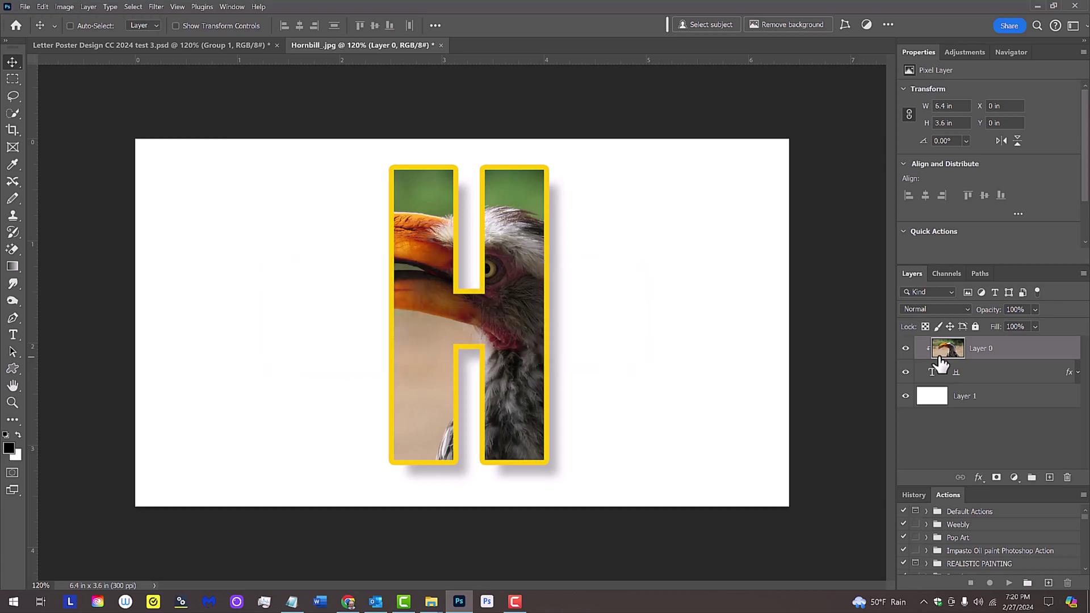
- Scale the clipped photo from centre to about 100.35% and shift it right to frame the eye
key("ctrl+t")
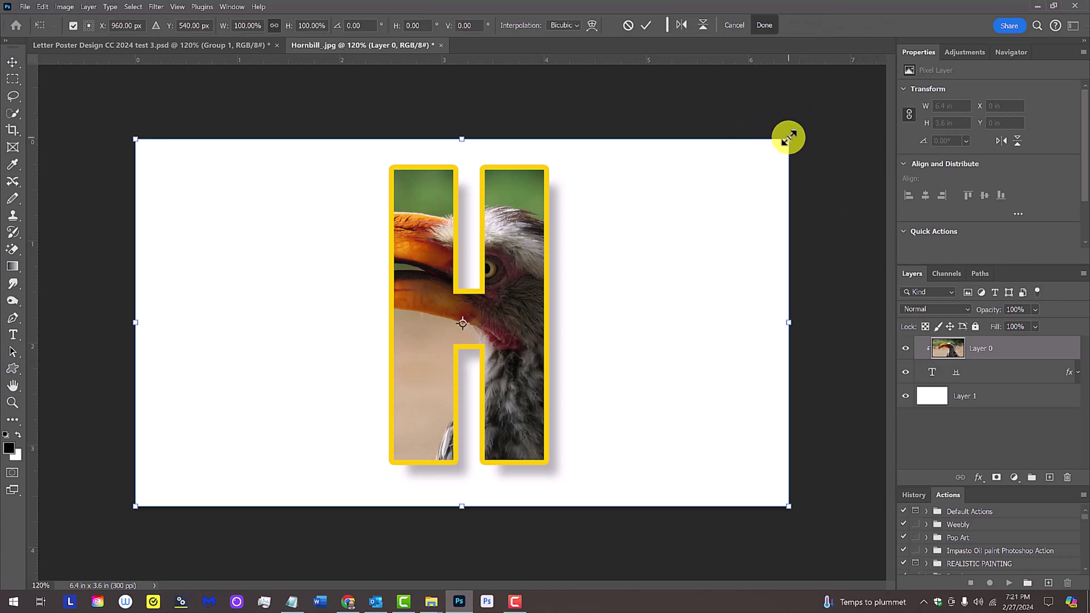
key("alt")
mouse_move(788, 138)
left_mouse_down()
mouse_move(671, 204)
mouse_move(805, 122)
mouse_move(789, 136)
left_mouse_up()
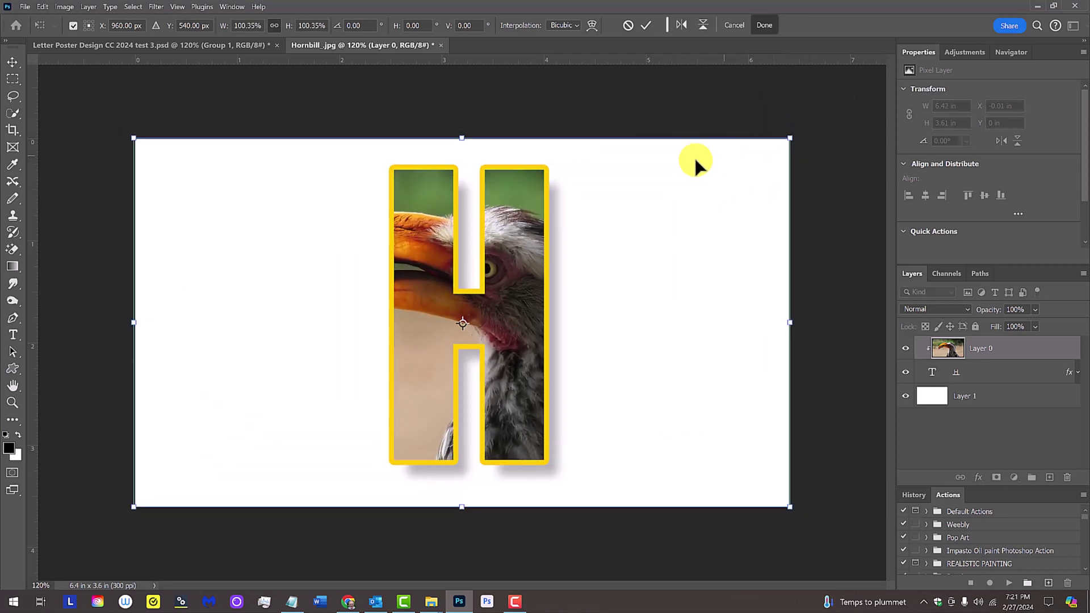
left_click_drag(505, 246, 524, 248)
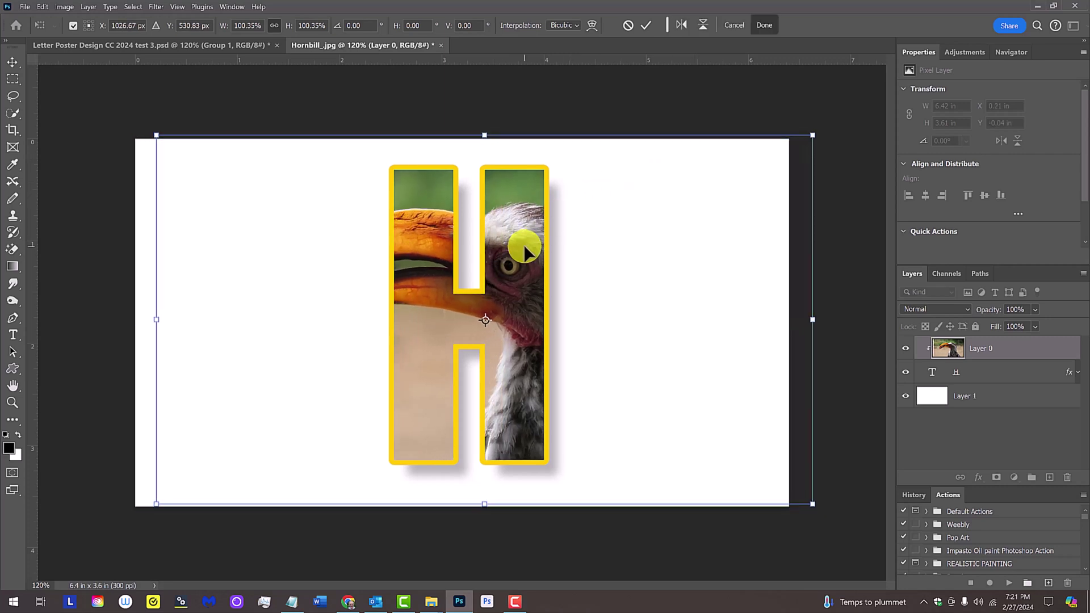
key("Return")
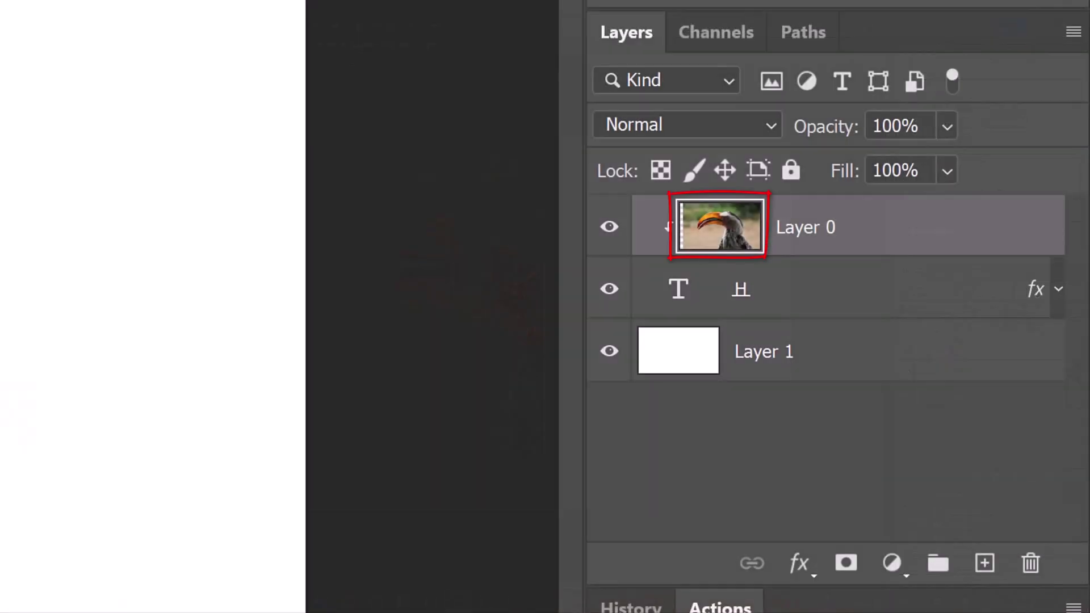
- Duplicate Layer 0 as an unclipped 'Layer 0 copy' at the top of the stack
key("ctrl+j")
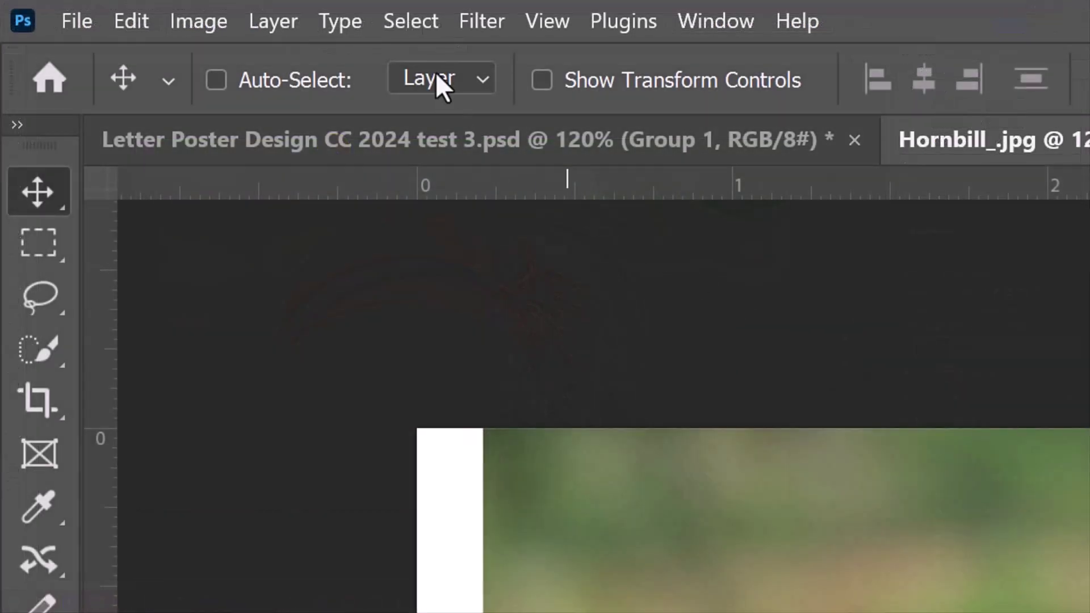
left_click(134, 8)
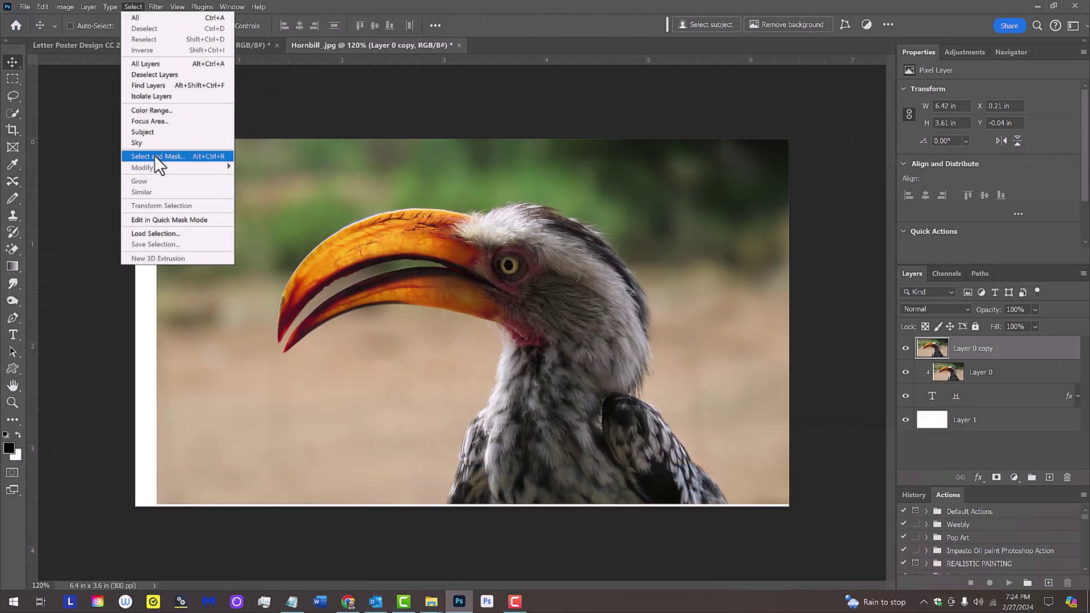
- Use Select and Mask with Select Subject to select the hornbill on Layer 0 copy
left_click(484, 481)
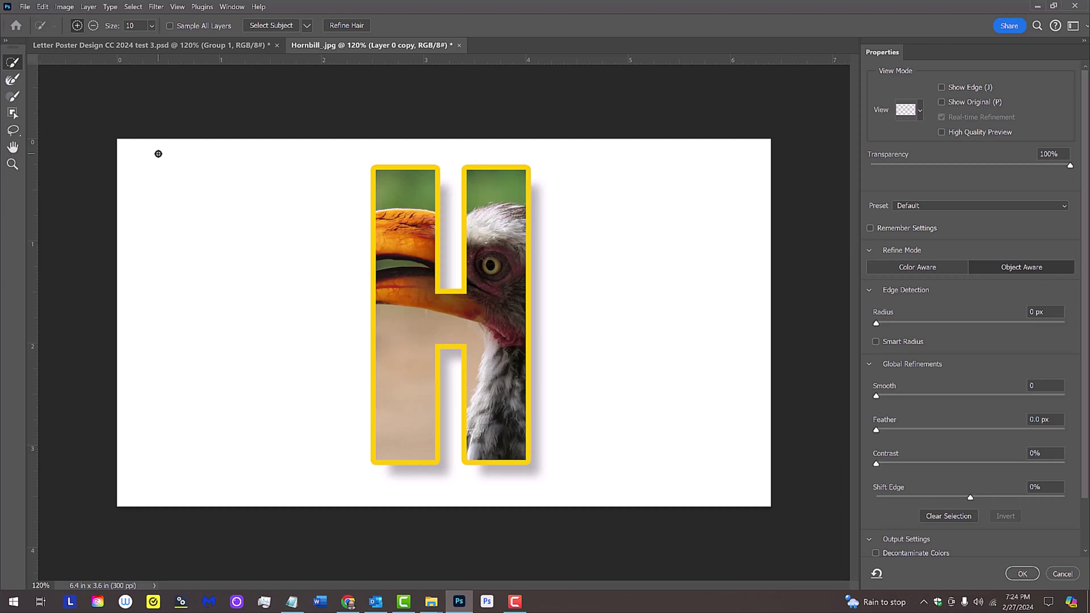
left_click(275, 26)
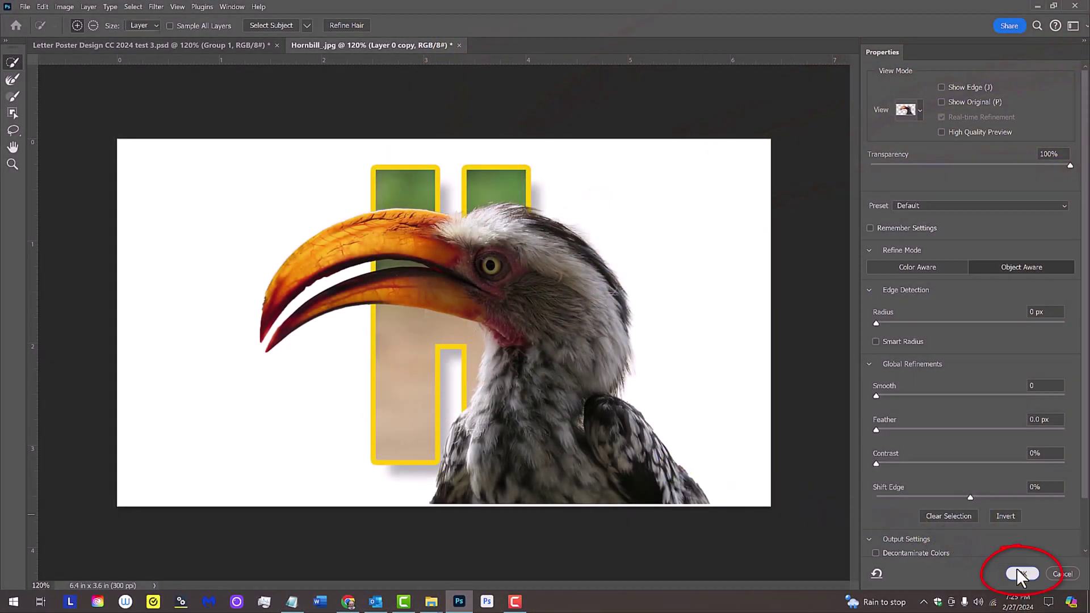
left_click(1018, 572)
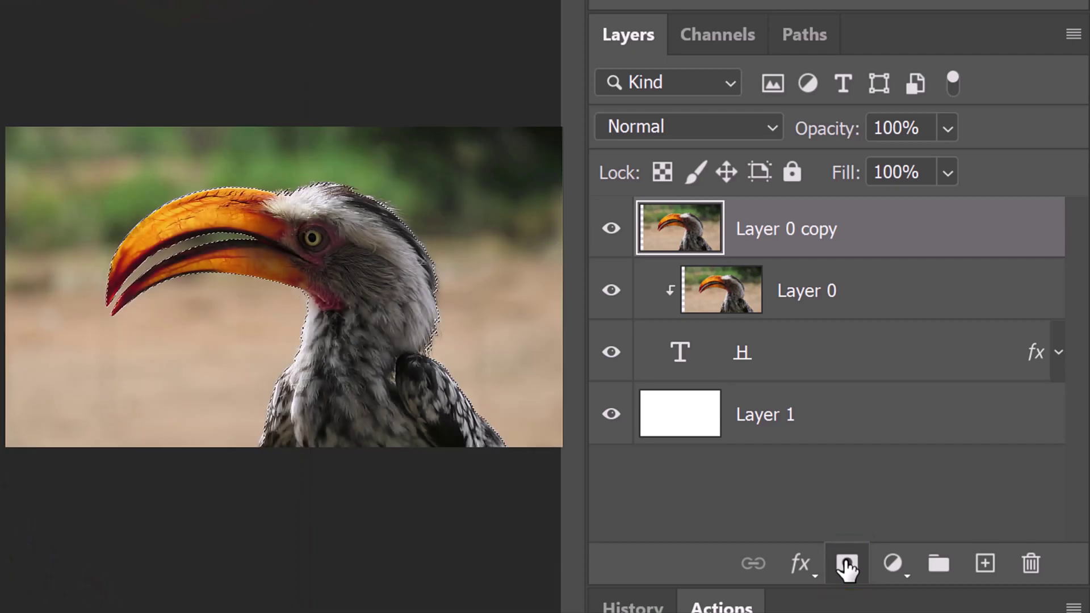
- Mask Layer 0 copy to the hornbill, then load the H shape and invert the selection
left_click(846, 565)
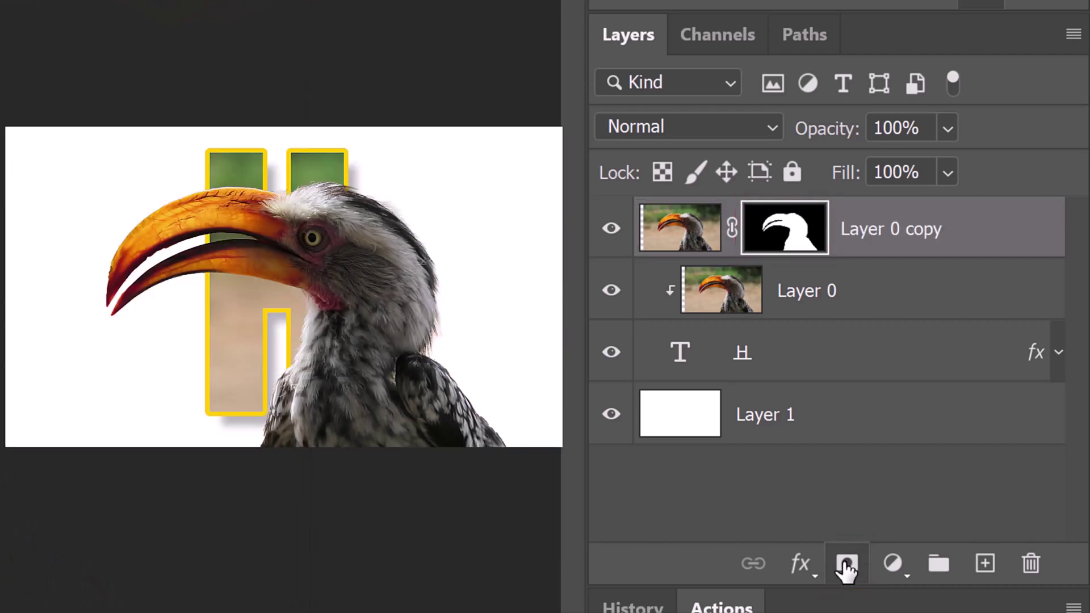
left_click(681, 353, "ctrl")
key("ctrl+shift+i")
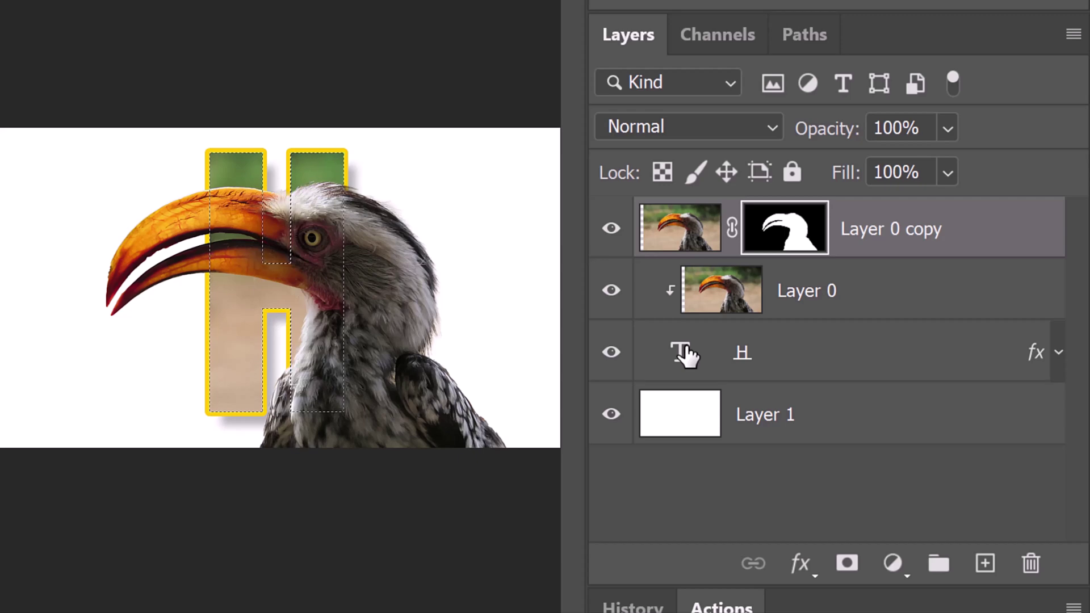
key("ctrl+shift+i")
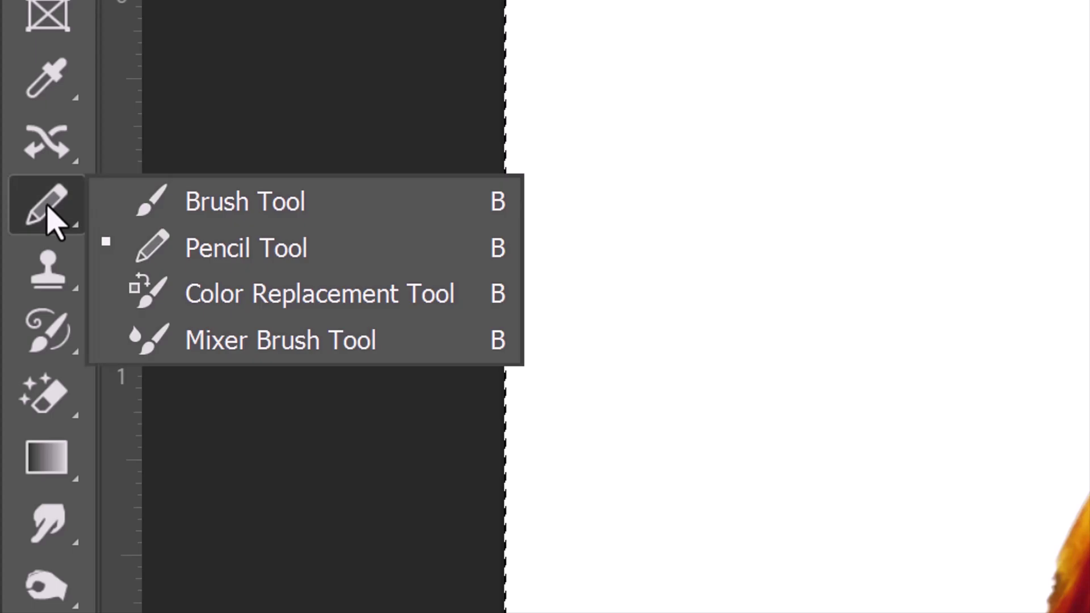
- Select the Brush tool and set its size for painting Layer 0 copy's mask
left_click(229, 262)
left_click(230, 66)
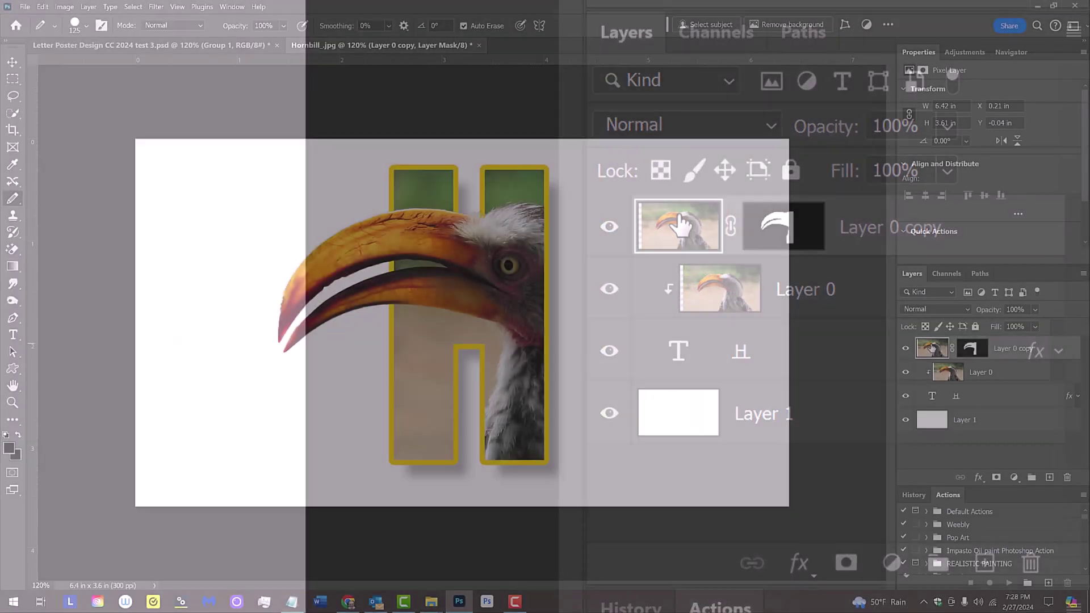
- Give Layer 0 copy a Multiply drop shadow at 20% opacity, 60 px distance, 30 px size
double_click(679, 226)
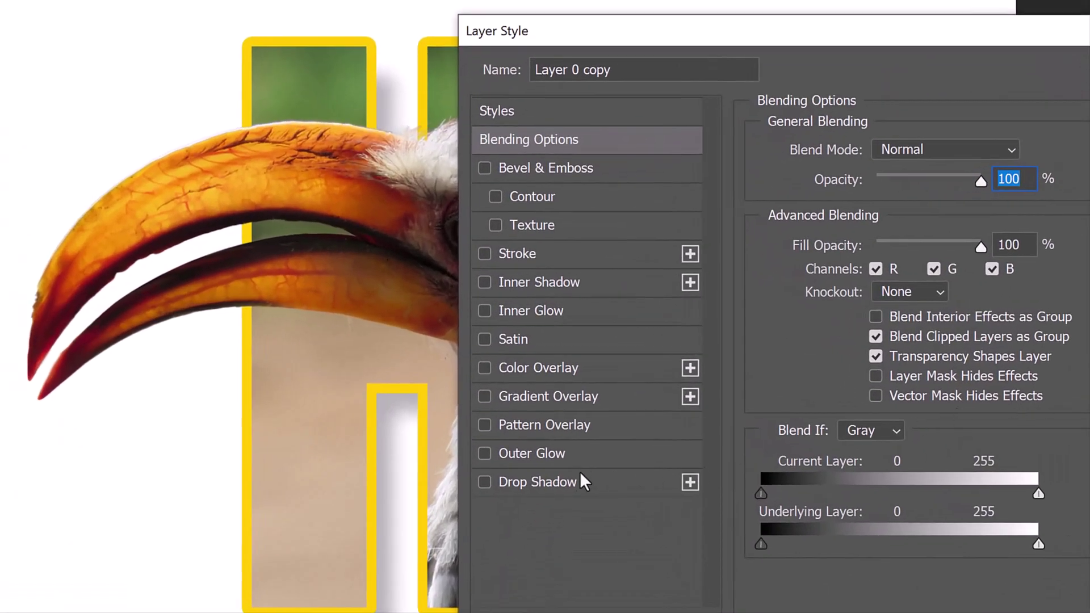
left_click(531, 477)
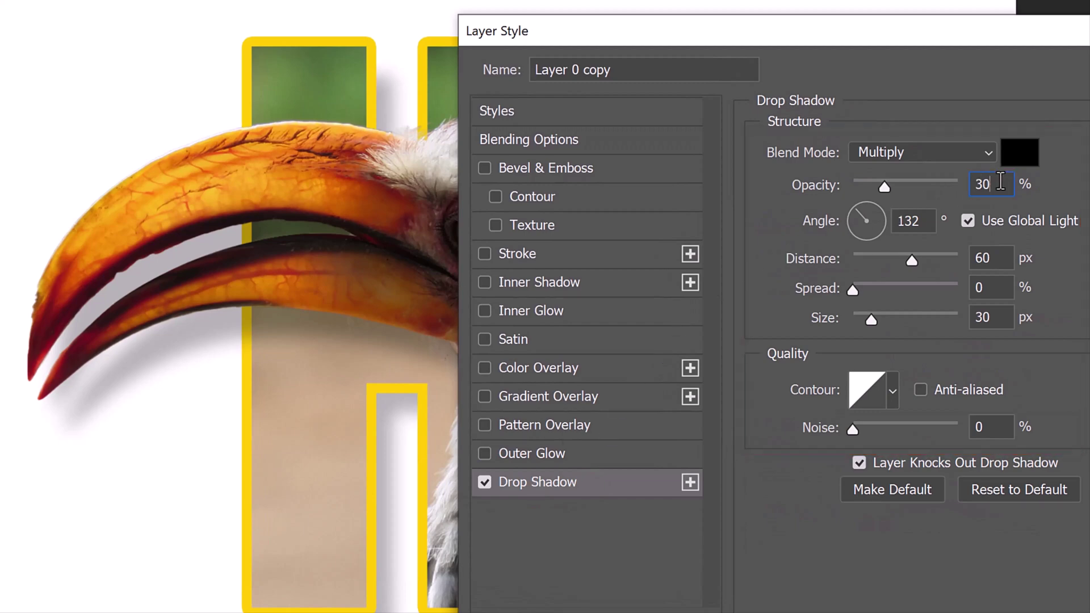
left_click_drag(892, 183, 882, 184)
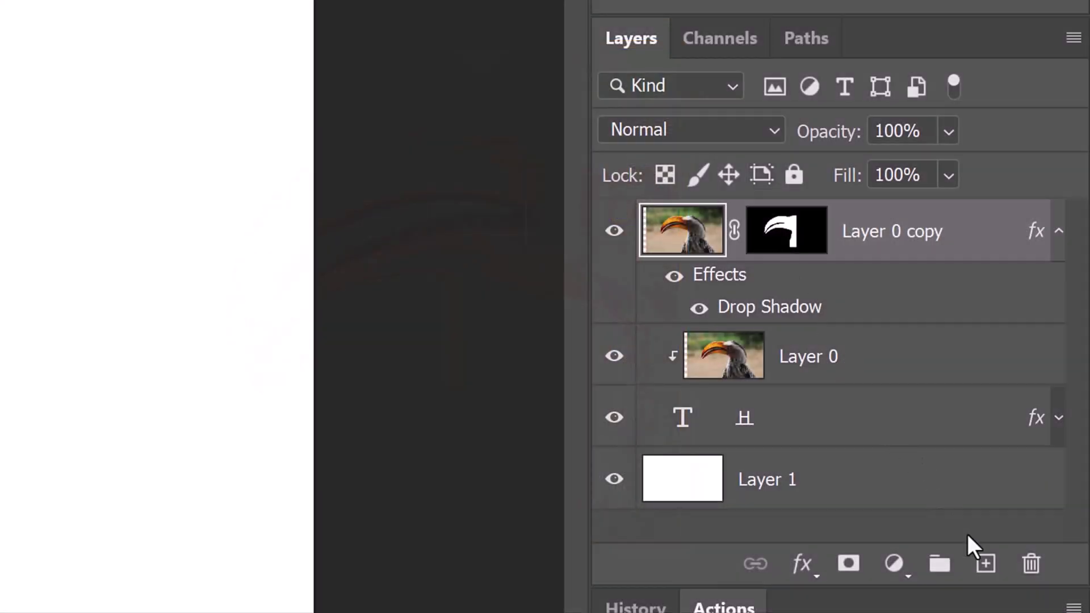
- Merge Layer 0 copy with a new empty layer into Layer 2 and add a white layer mask
left_click(986, 565)
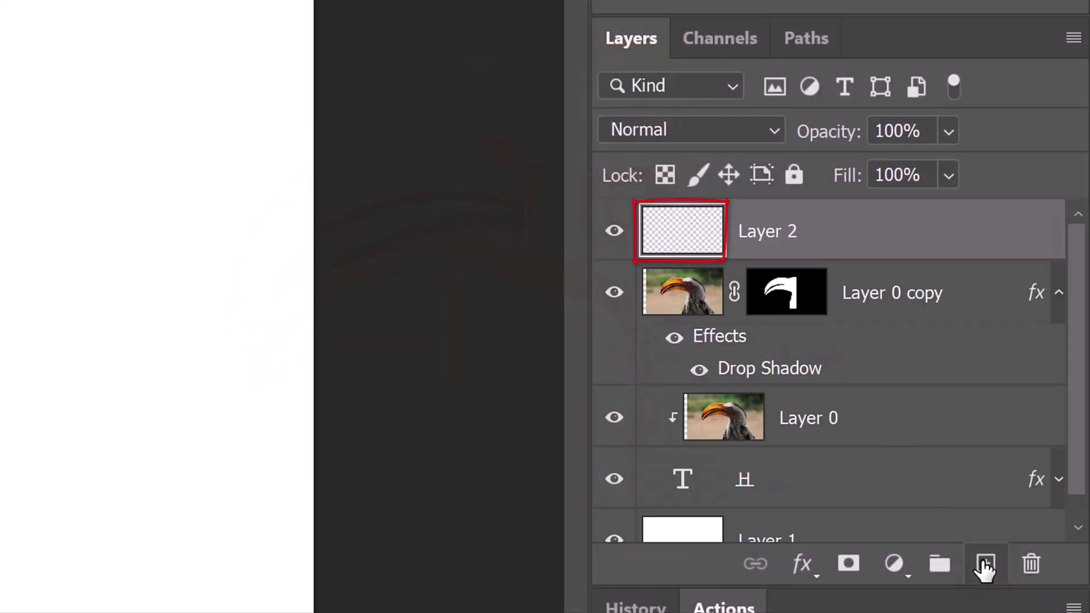
left_click(682, 293, "shift")
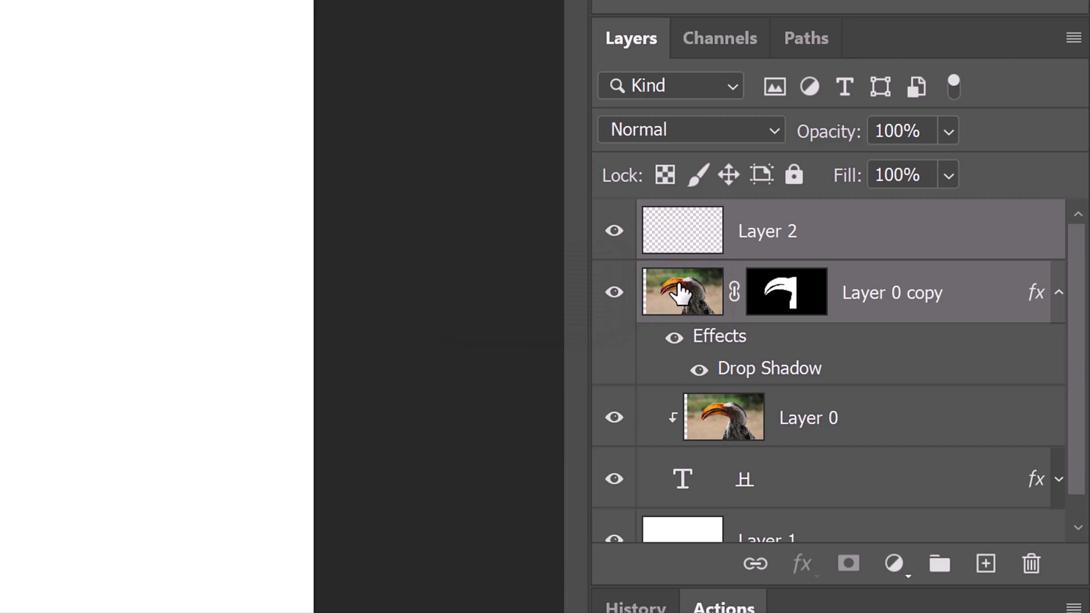
key("ctrl+e")
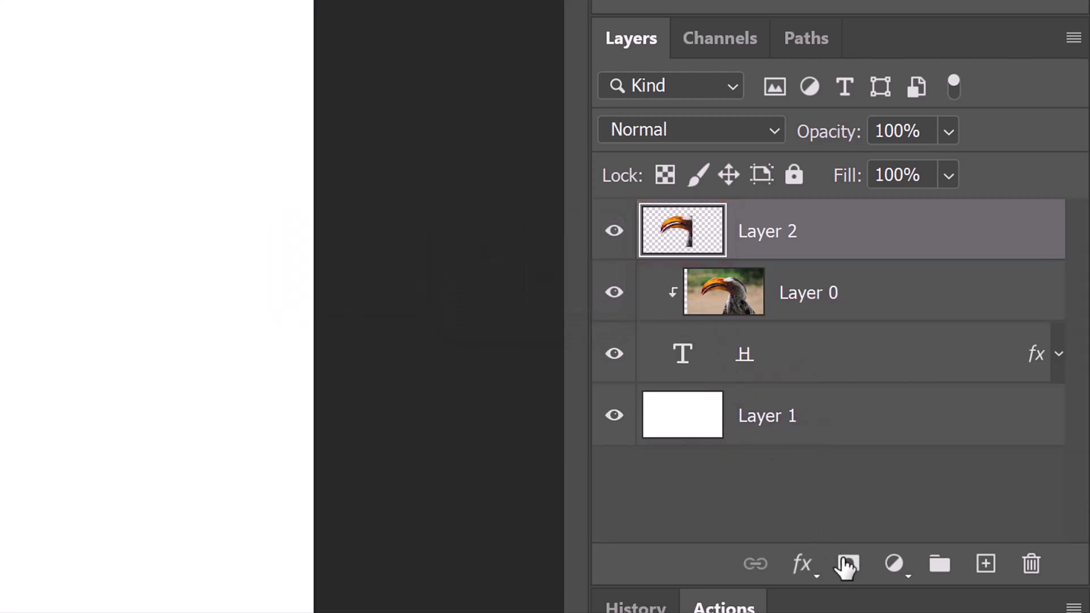
left_click(849, 564)
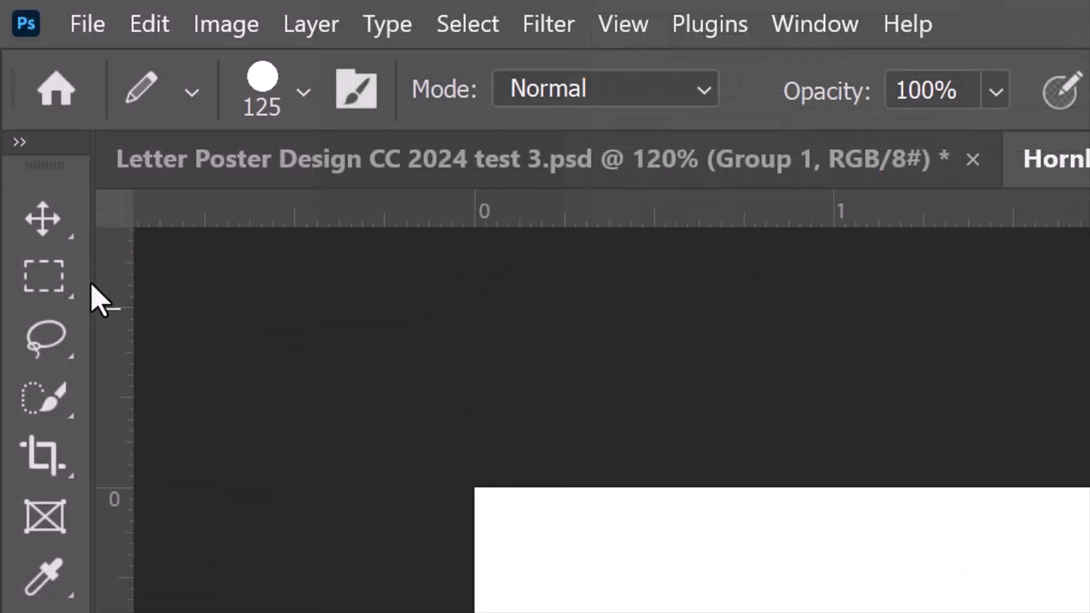
left_click(44, 278)
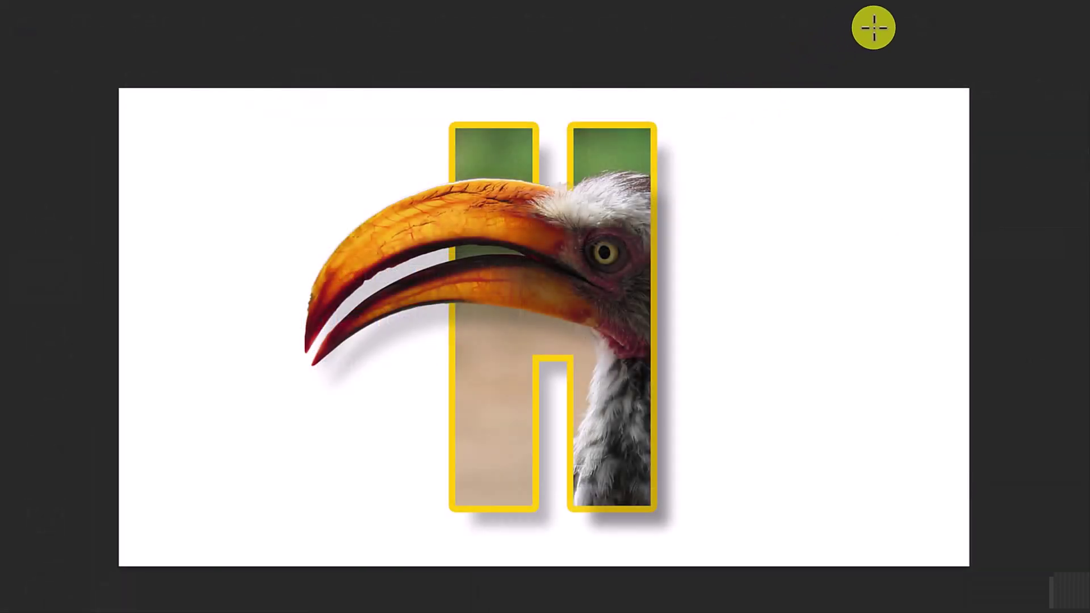
- Fill a rectangle of Layer 2's mask with black over the H and its right side
mouse_move(874, 27)
left_mouse_down()
mouse_move(663, 158)
mouse_move(455, 598)
left_mouse_up()
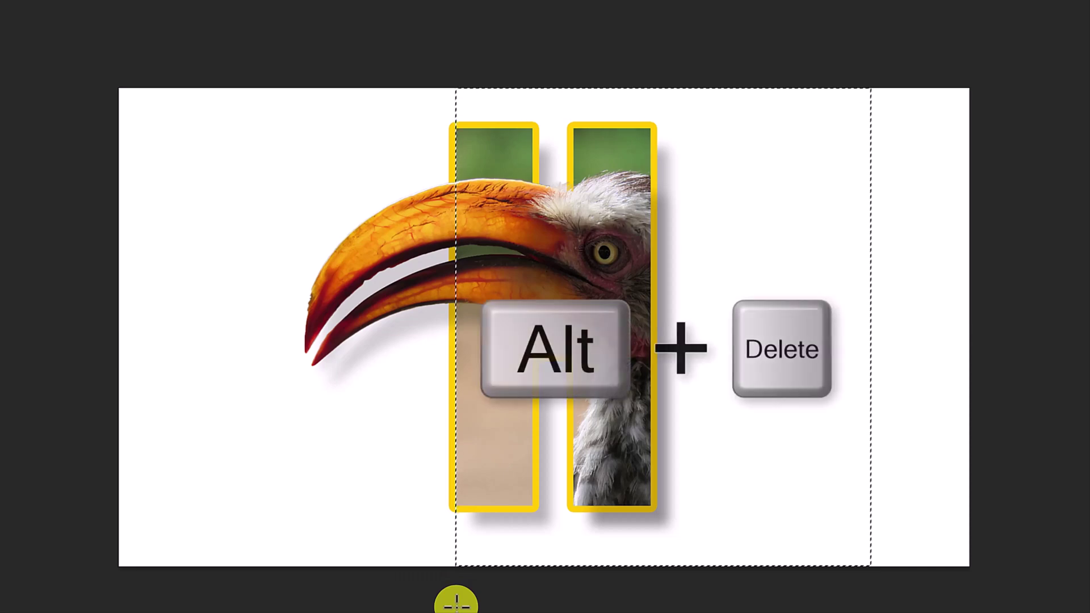
key("alt+Delete")
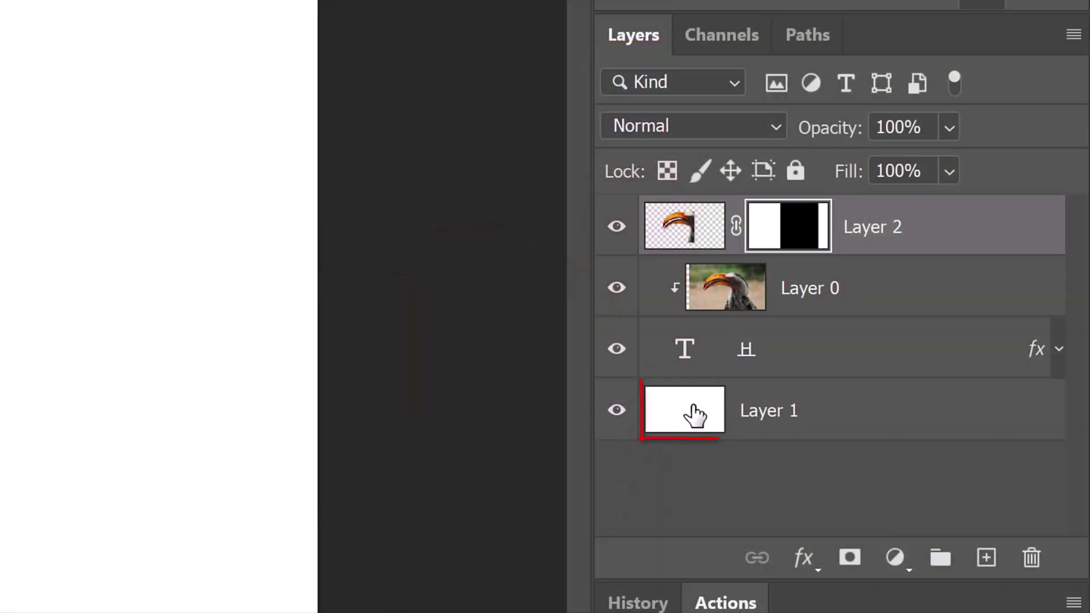
- Add a Radial Gradient Fill layer above Layer 1 using the Basics Foreground to Background preset
left_click(695, 416)
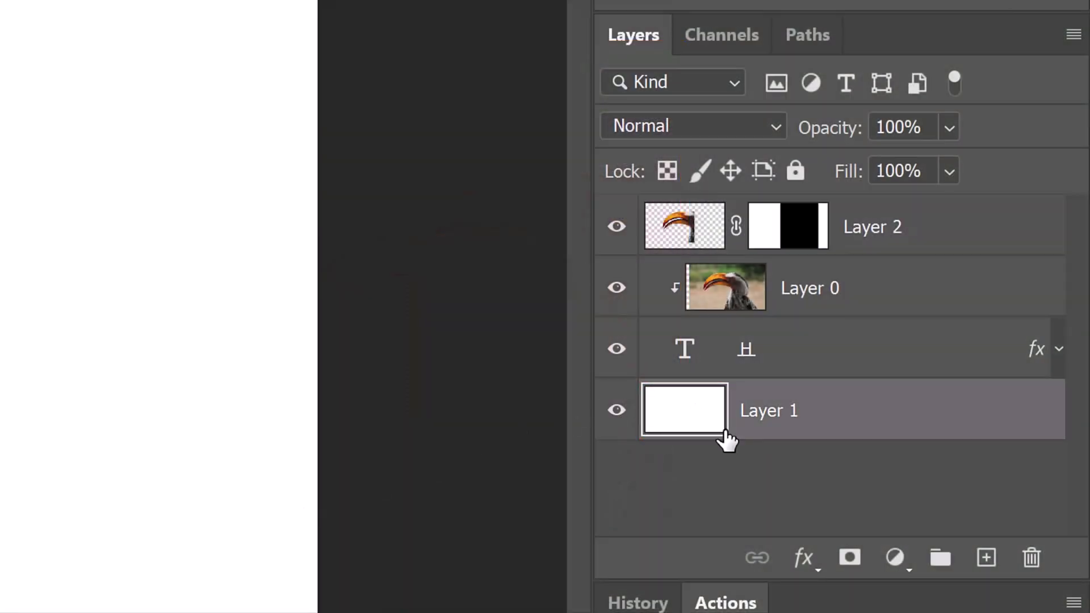
left_click(895, 565)
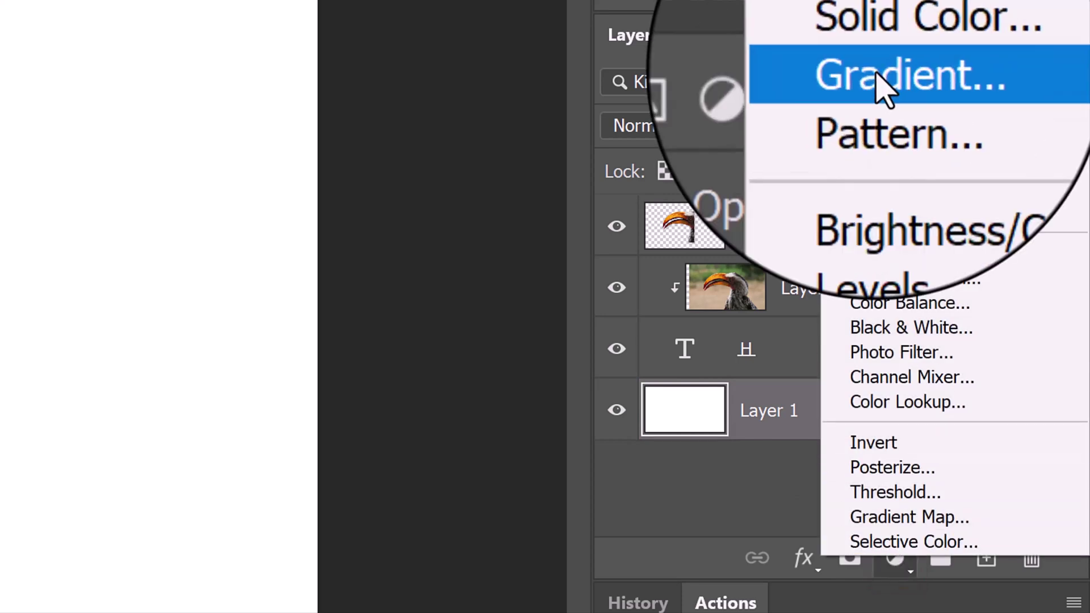
left_click(873, 71)
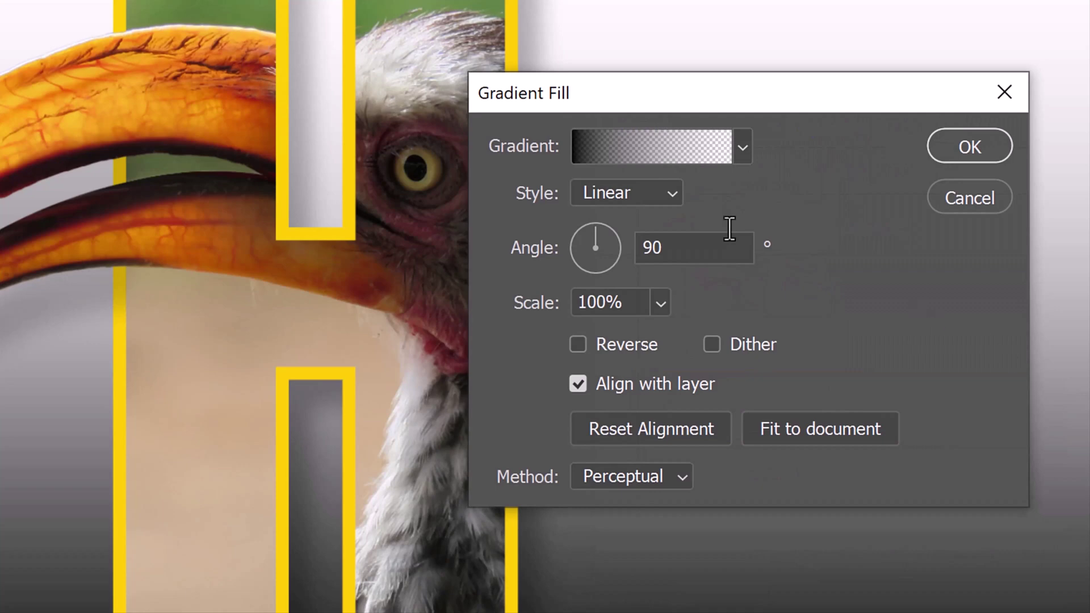
left_click(671, 192)
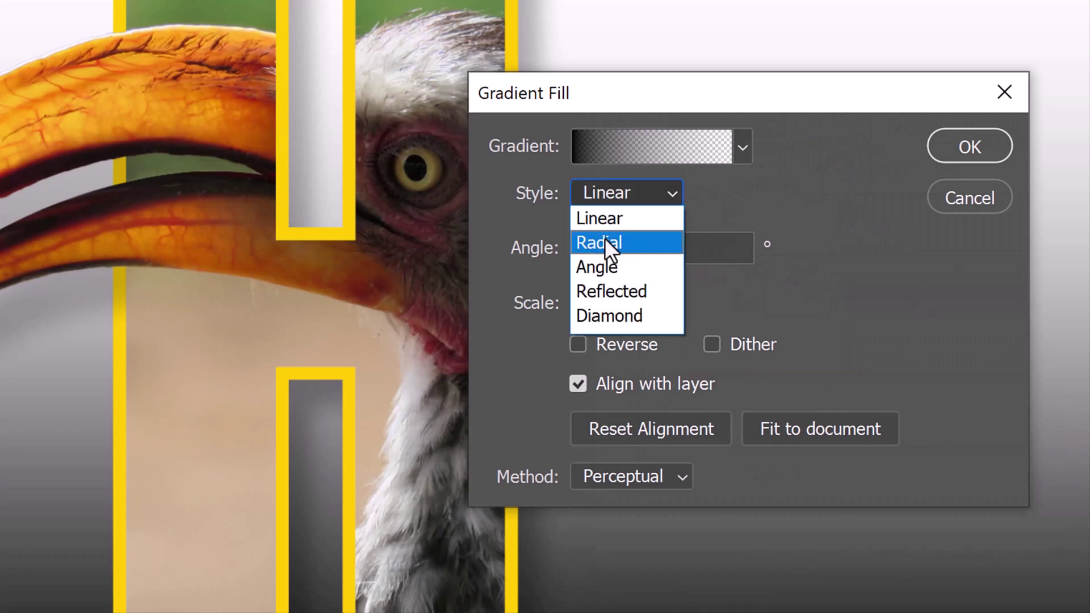
left_click(604, 238)
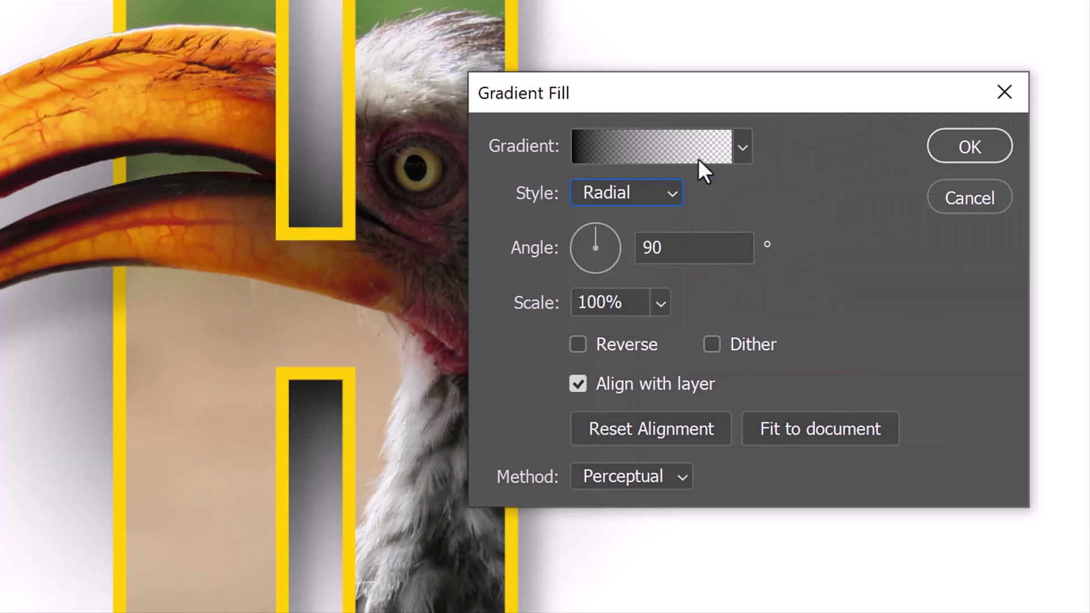
left_click(741, 147)
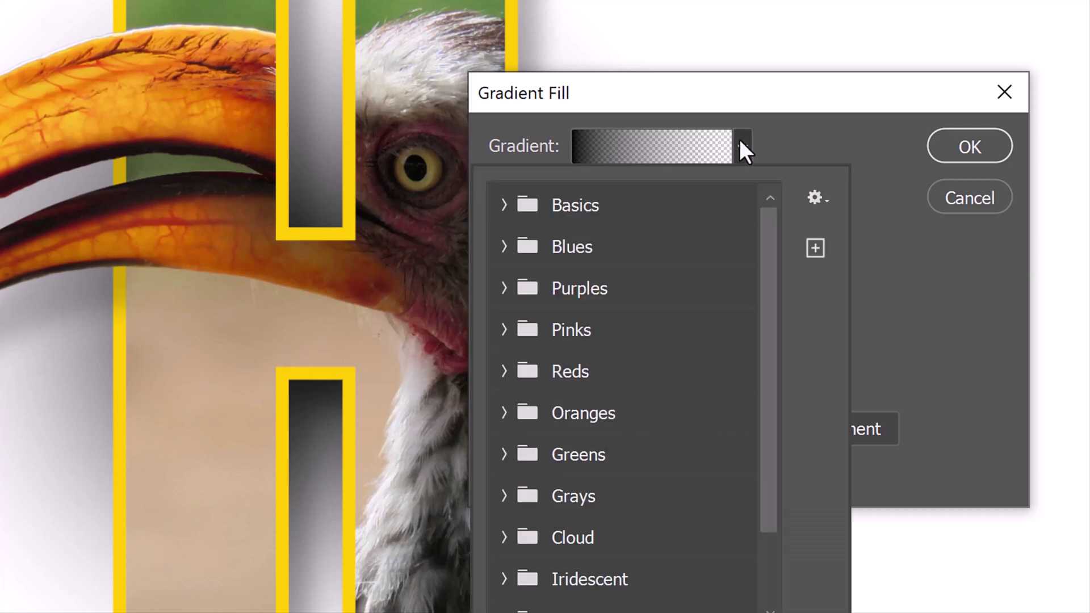
left_click(505, 206)
left_click(541, 247)
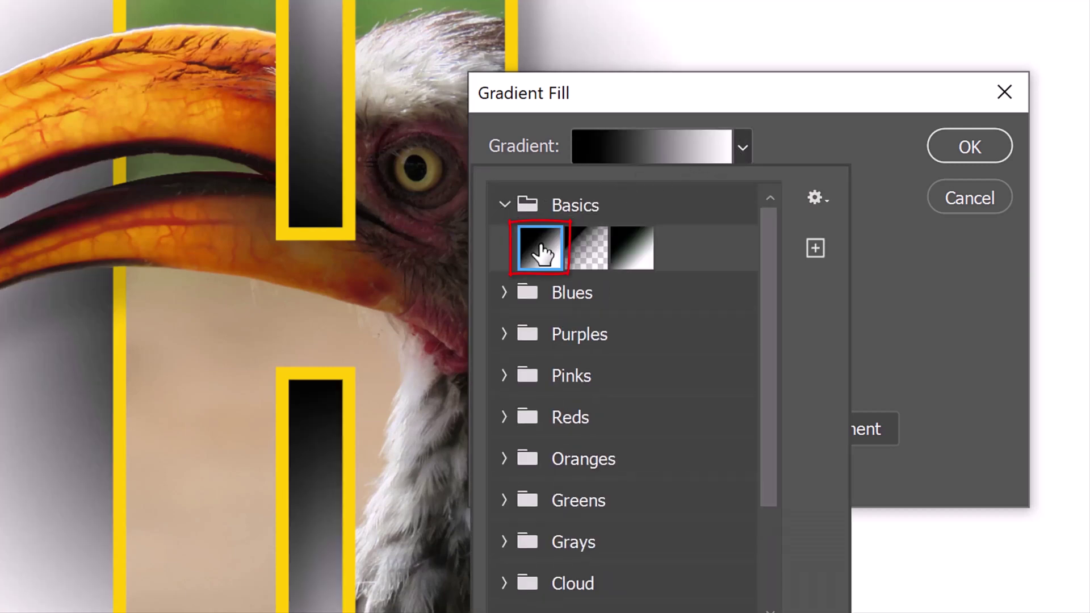
left_click(928, 275)
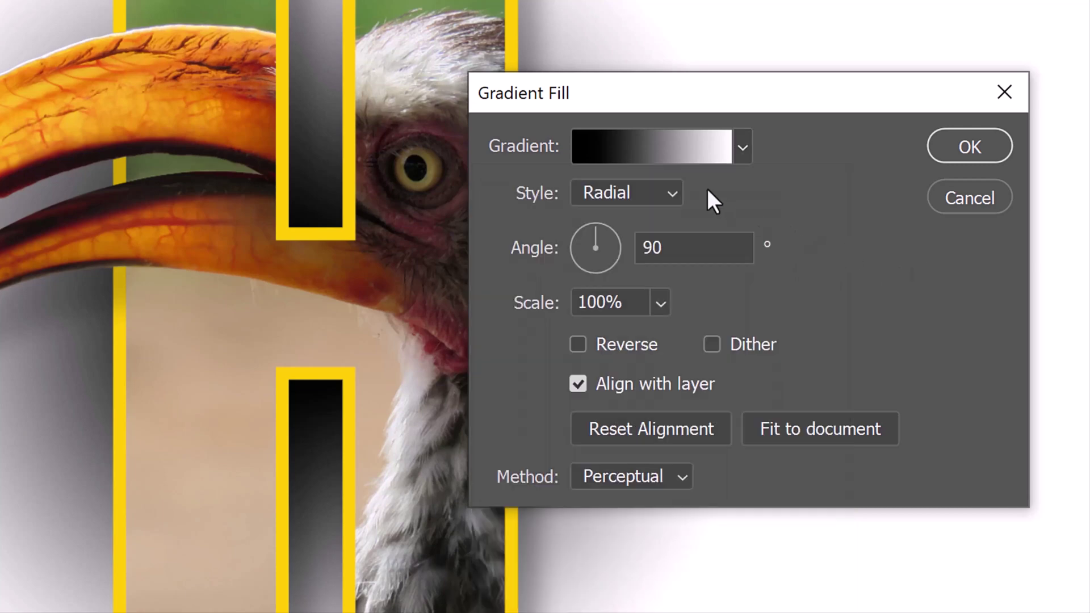
- Recolour the gradient's black stop to green #506c3b sampled from the photo
left_click(625, 148)
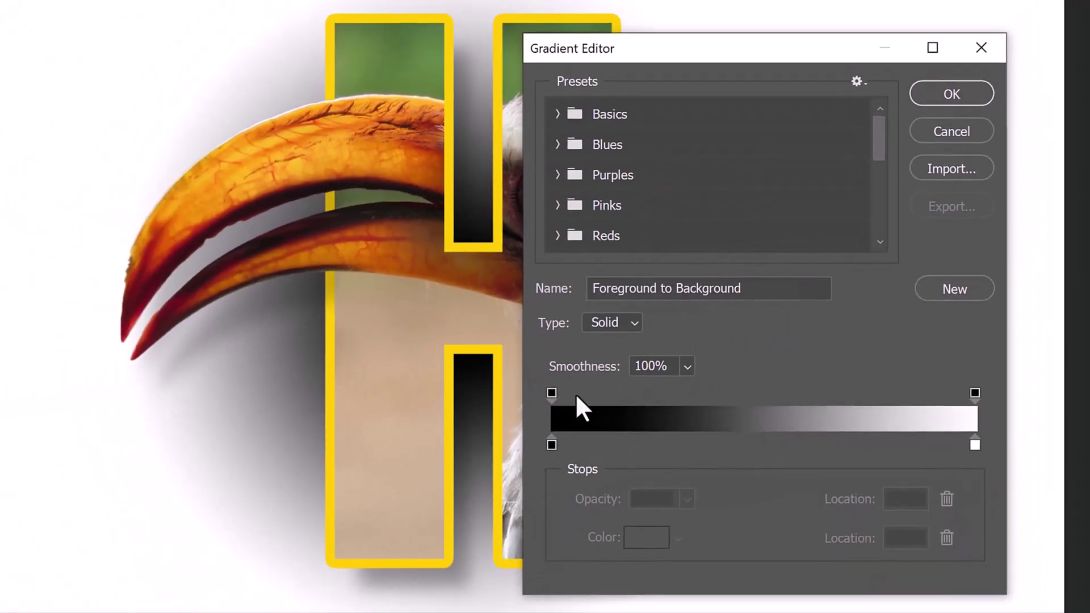
left_click(551, 445)
double_click(550, 445)
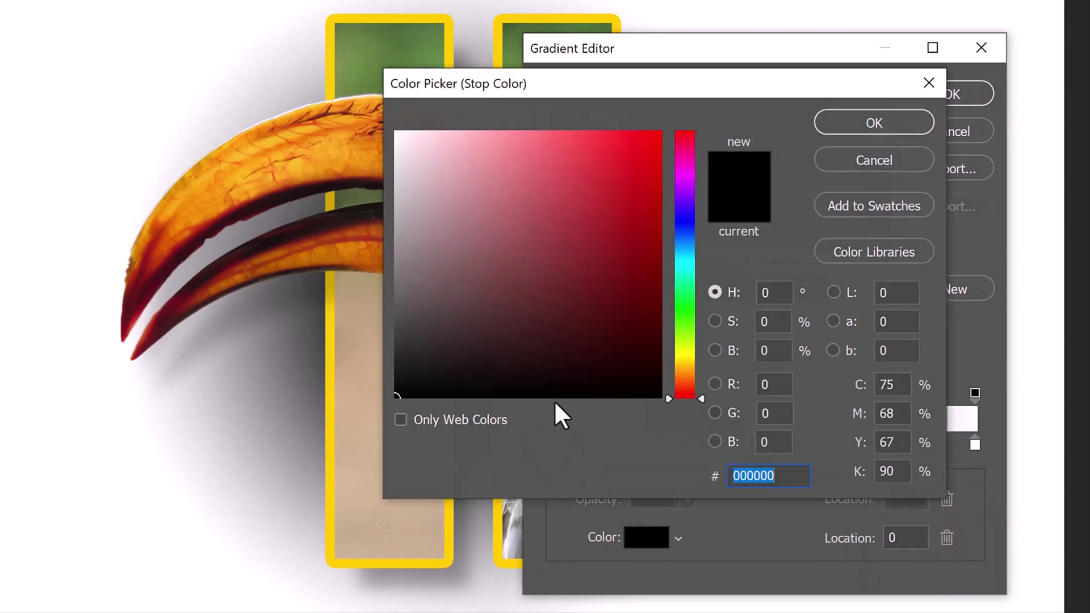
left_click(397, 35)
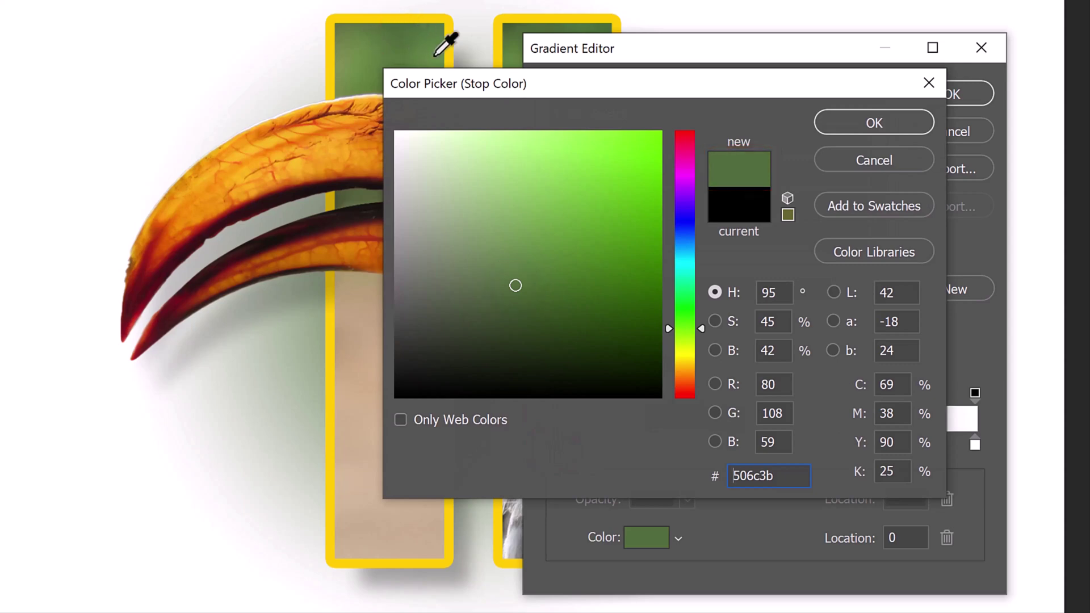
left_click(862, 123)
- Reverse the radial gradient to run white centre to green edges, scaled to 239%
left_click(951, 93)
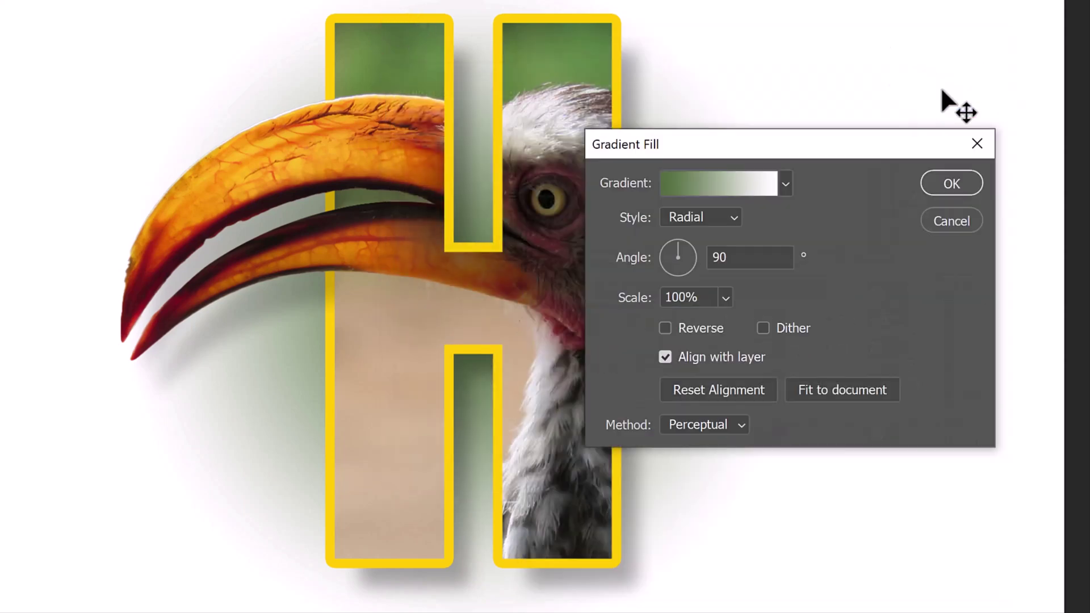
left_click(665, 328)
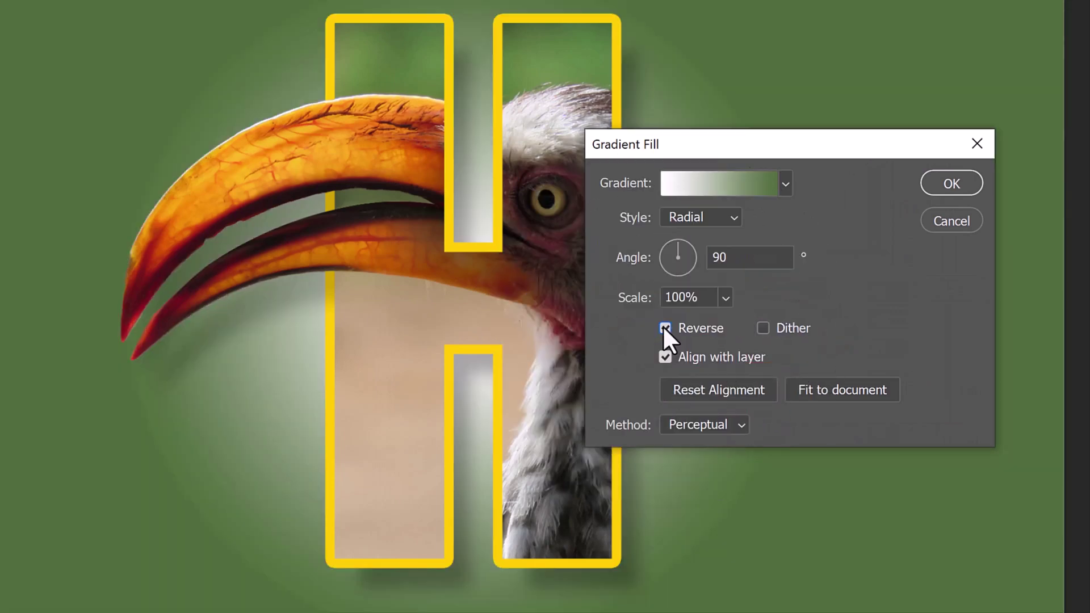
left_click(726, 298)
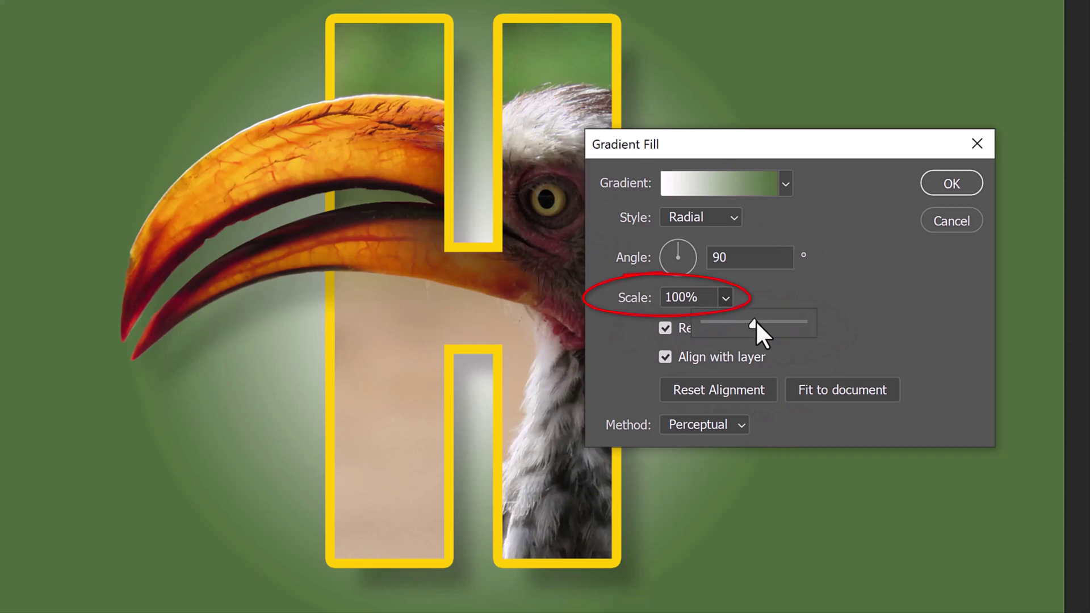
left_click_drag(756, 321, 768, 318)
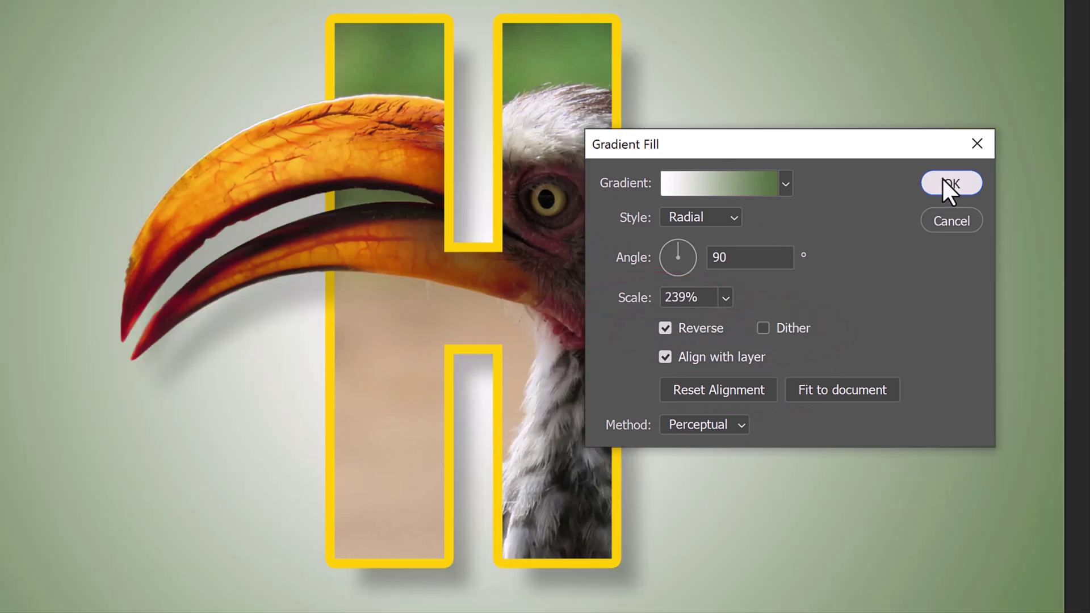